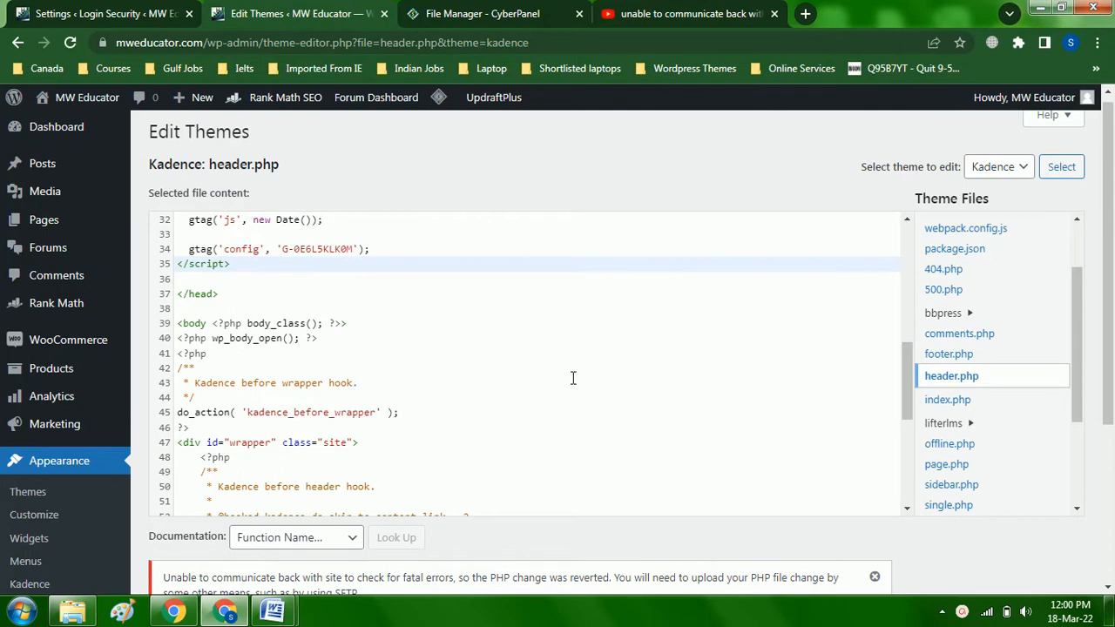
Step: Examine the header.php code, the theme file list and the error message below the editor
scroll(395, 373, down, 1)
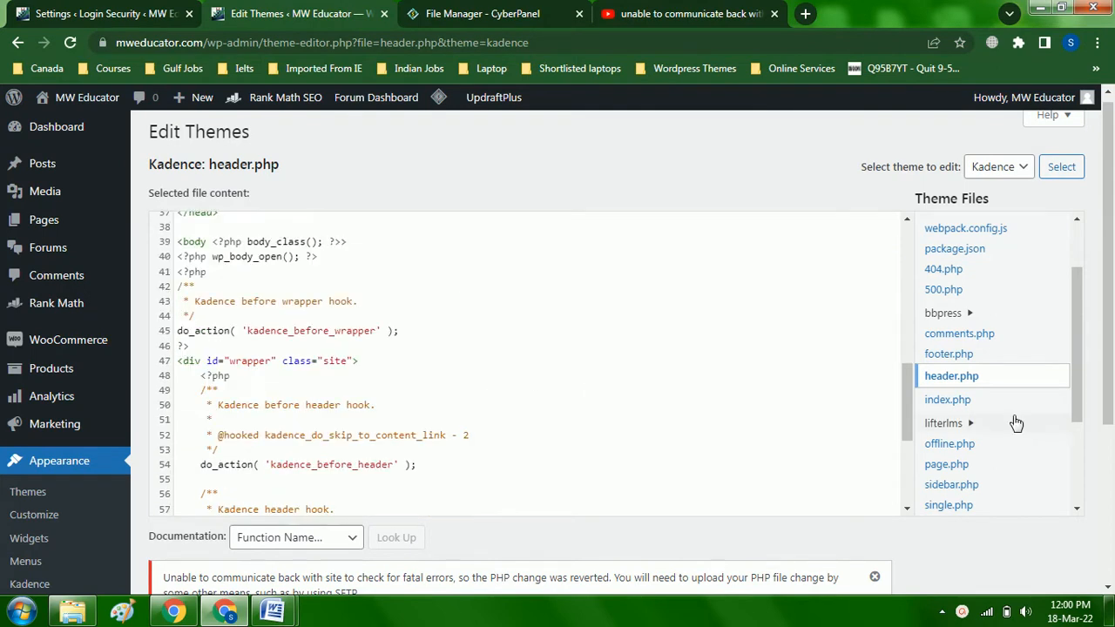
scroll(1013, 421, down, 1)
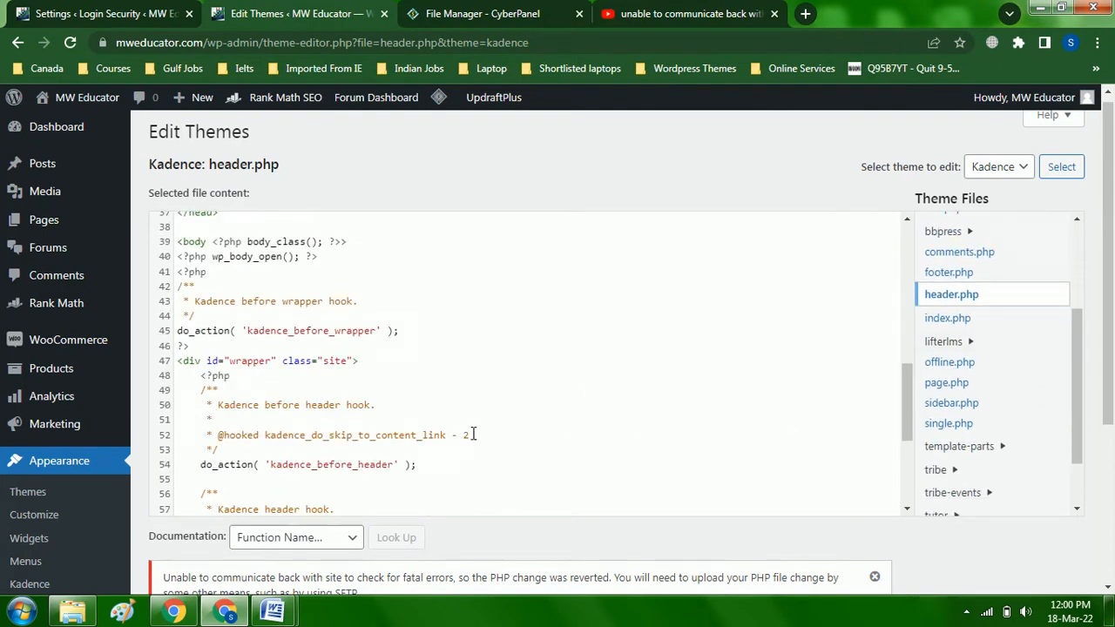
scroll(473, 434, up, 3)
scroll(1028, 257, down, 1)
scroll(626, 388, down, 3)
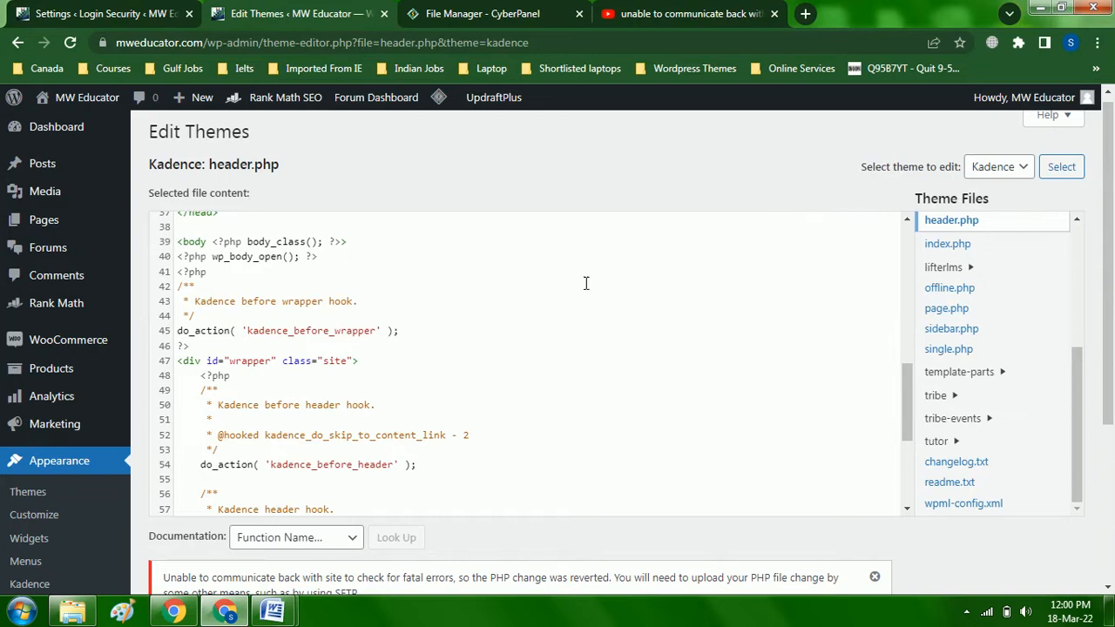
drag(1108, 290, 1113, 343)
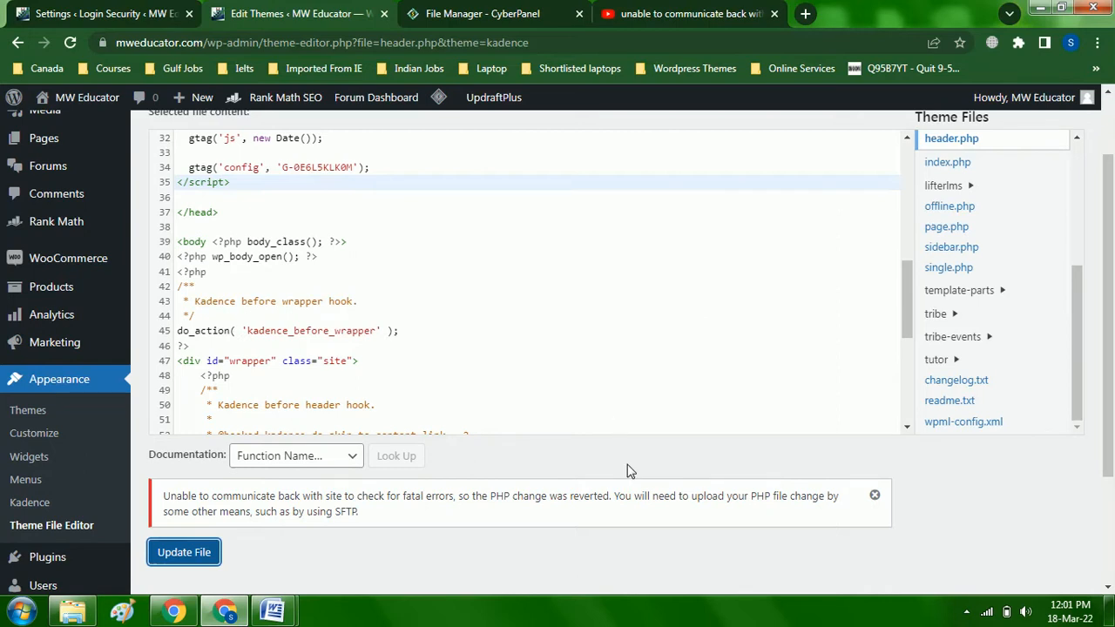
scroll(1088, 426, up, 1)
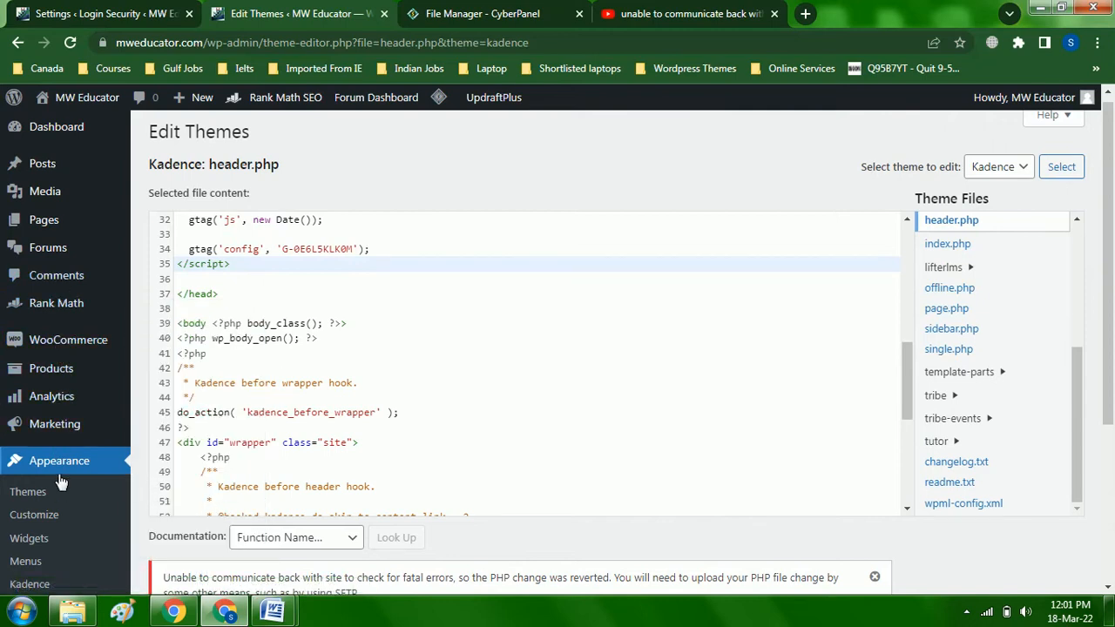
scroll(61, 494, down, 1)
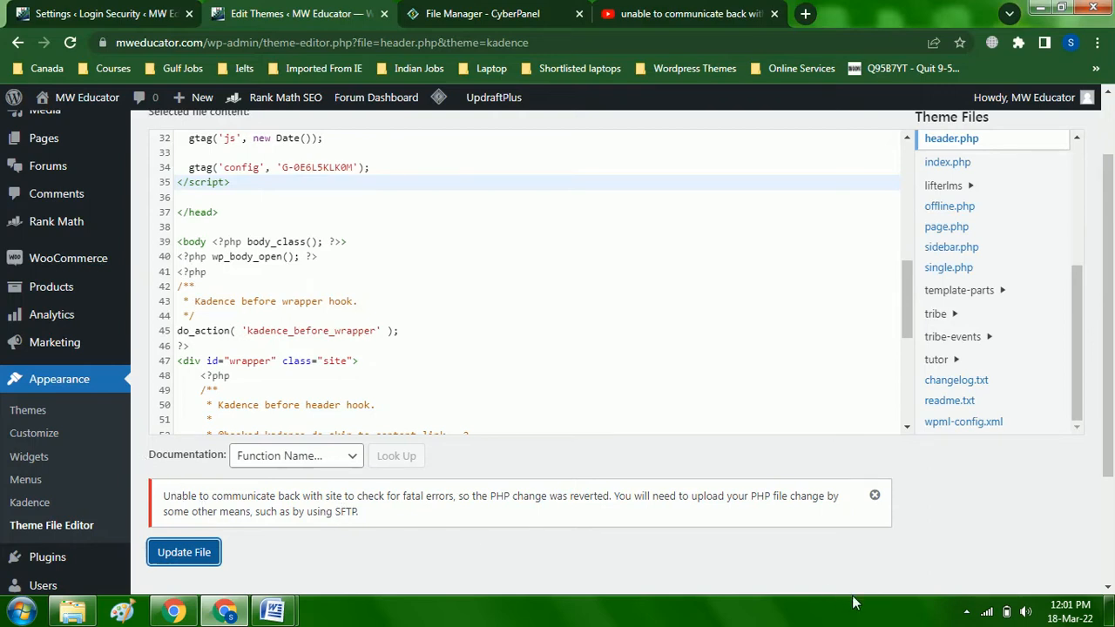
Step: Open the page for adding new plugins, leaving the theme file editor without saving the changes
mouse_move(50, 298)
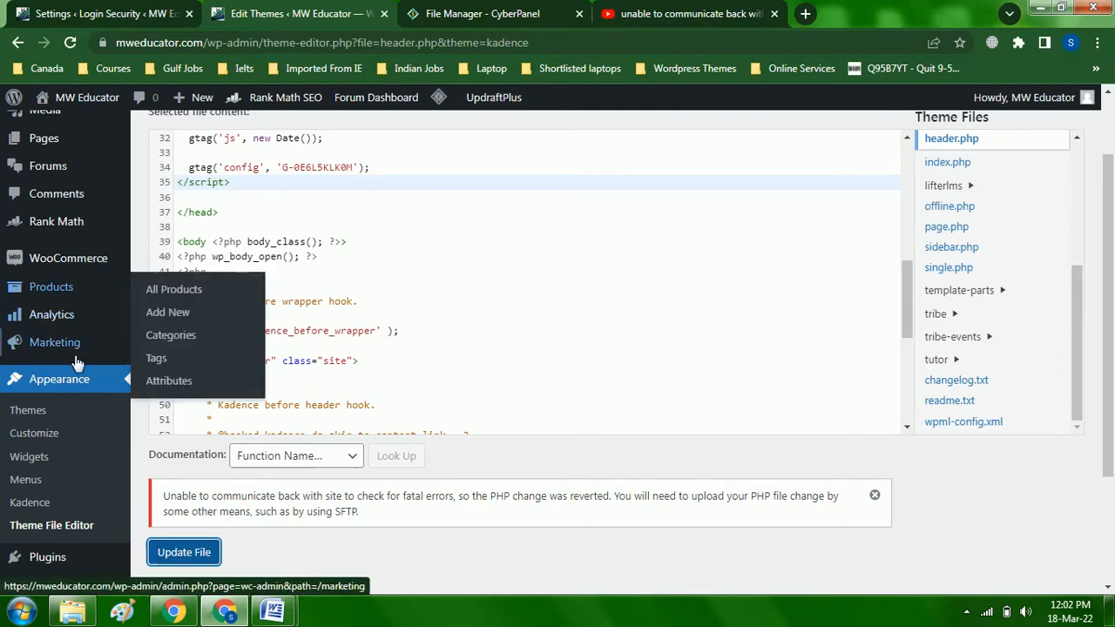
scroll(74, 361, down, 2)
mouse_move(74, 406)
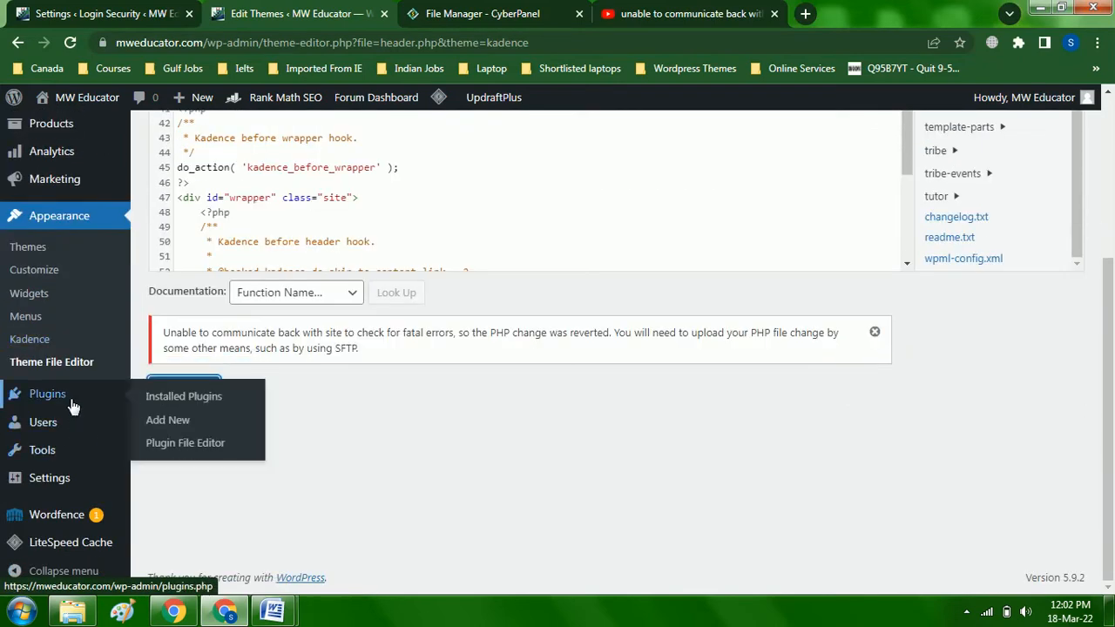
click(149, 421)
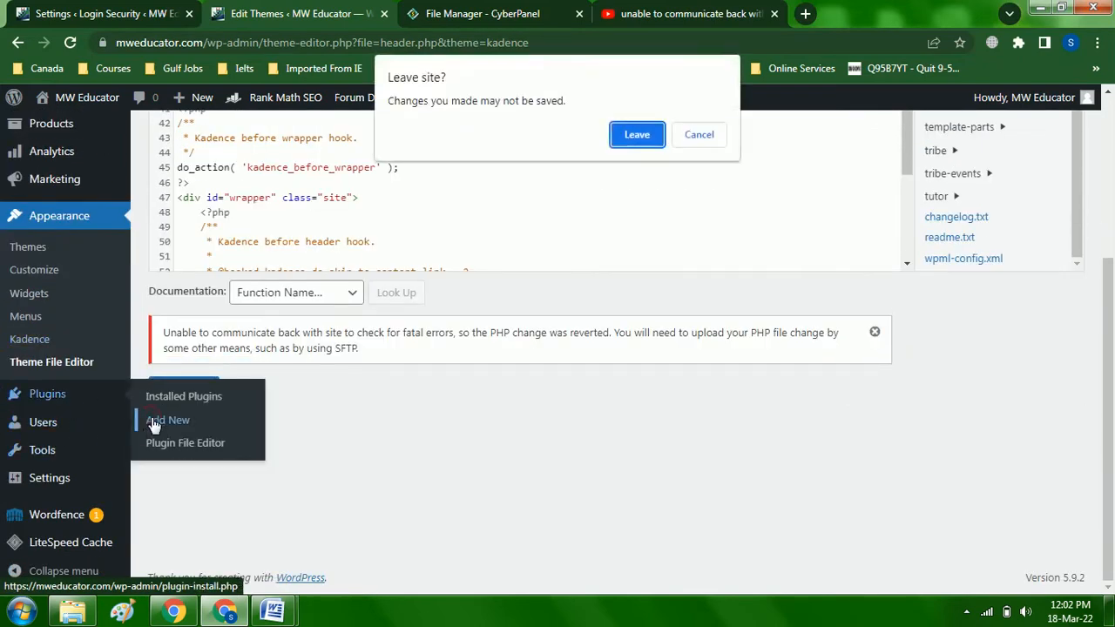
click(631, 135)
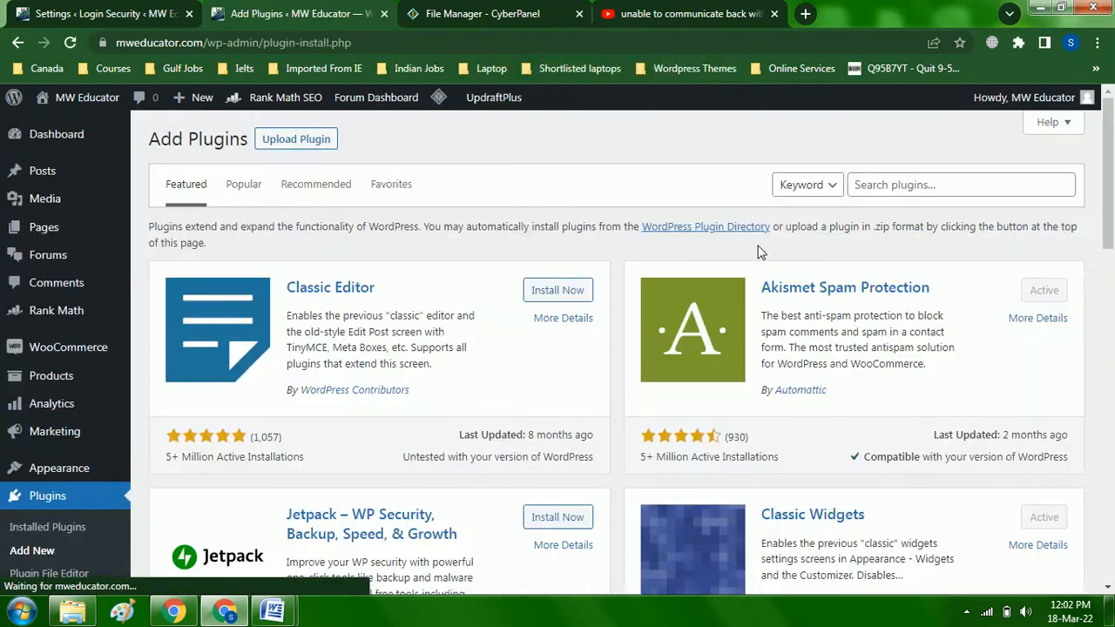
Step: Search the plugin directory for "health check", then install and activate Health Check & Troubleshooting
click(895, 186)
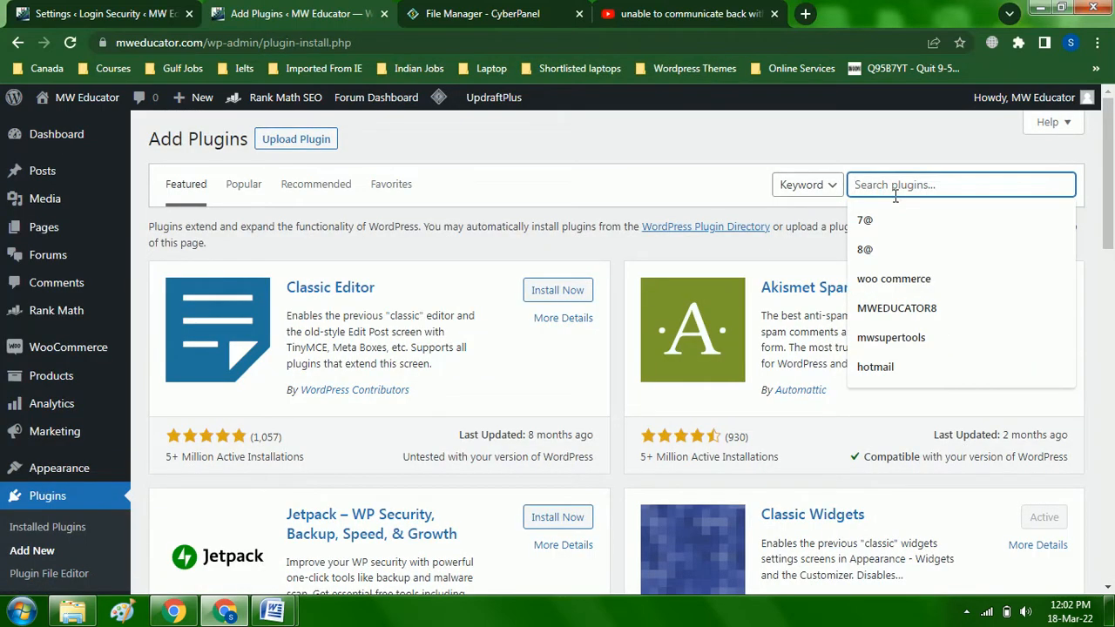
text(health check)
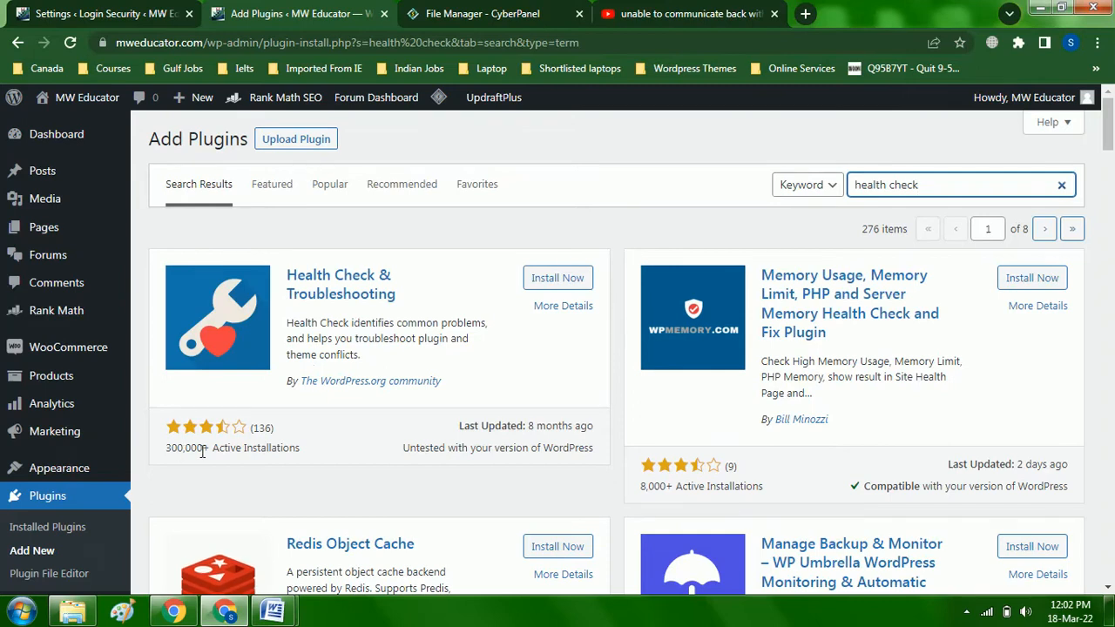
click(556, 280)
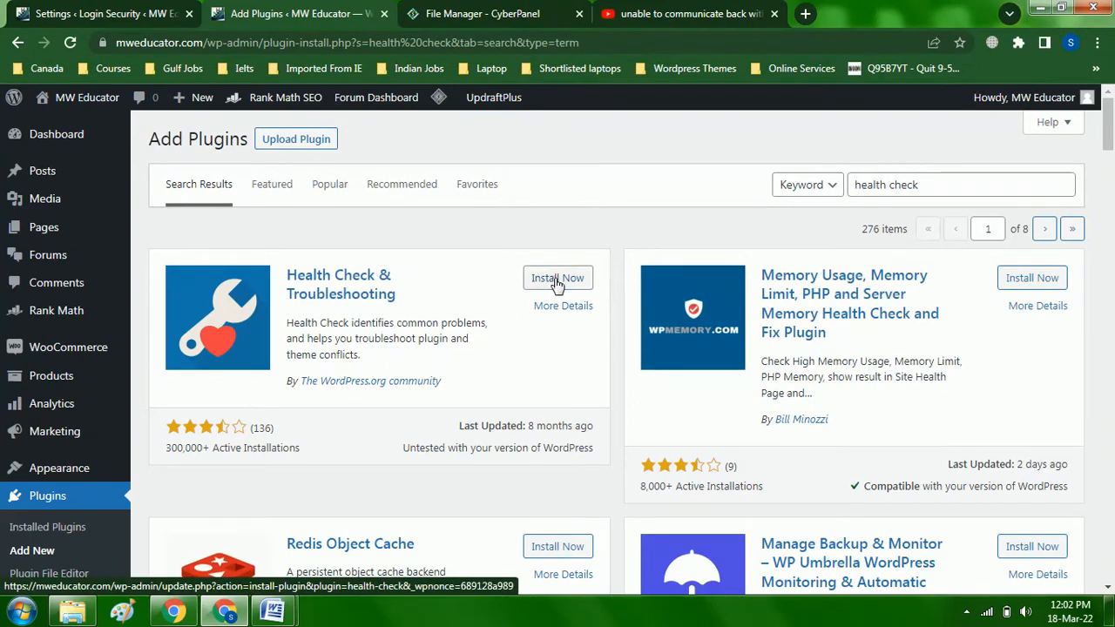
click(561, 284)
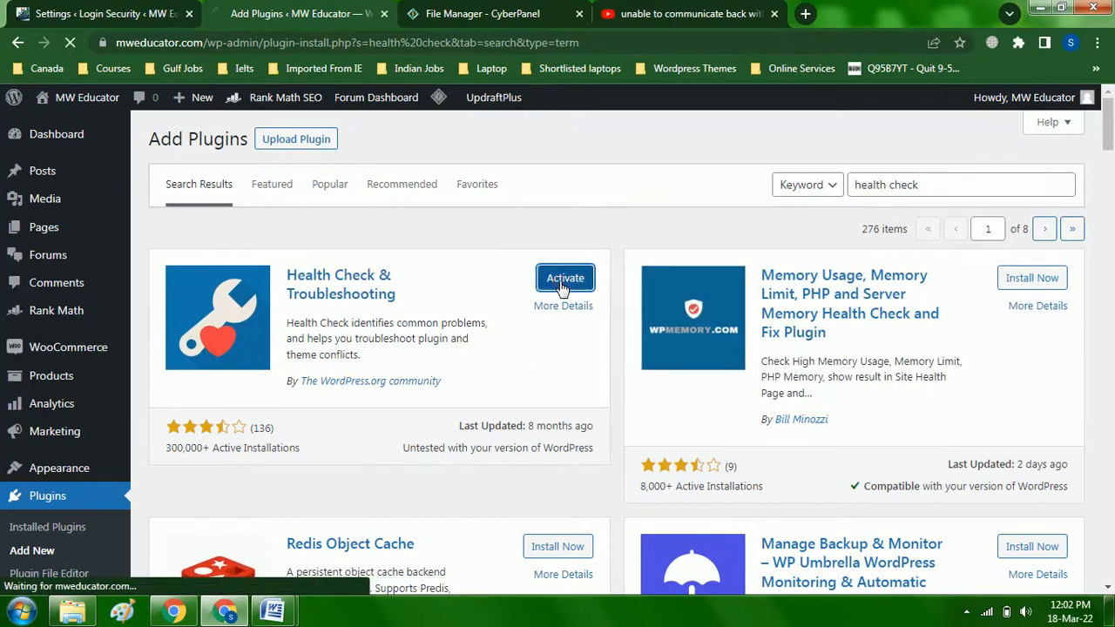
Step: Open the Health Check page from the plugin's entry in the installed list and review the critical issues and recommended improvements
scroll(185, 402, down, 1)
scroll(184, 402, down, 4)
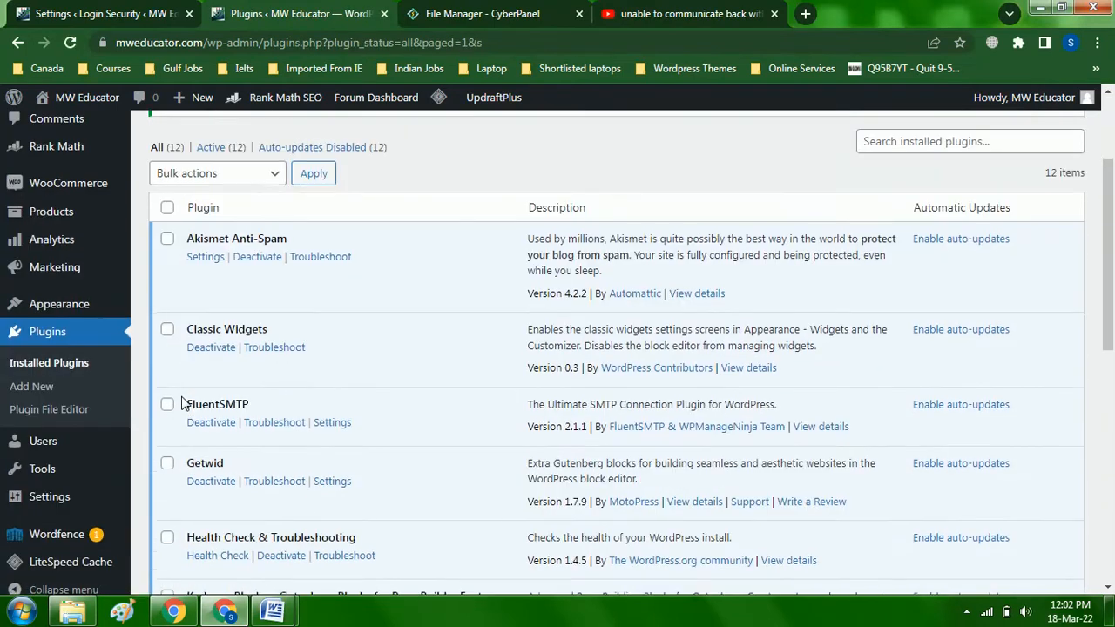
scroll(199, 393, down, 1)
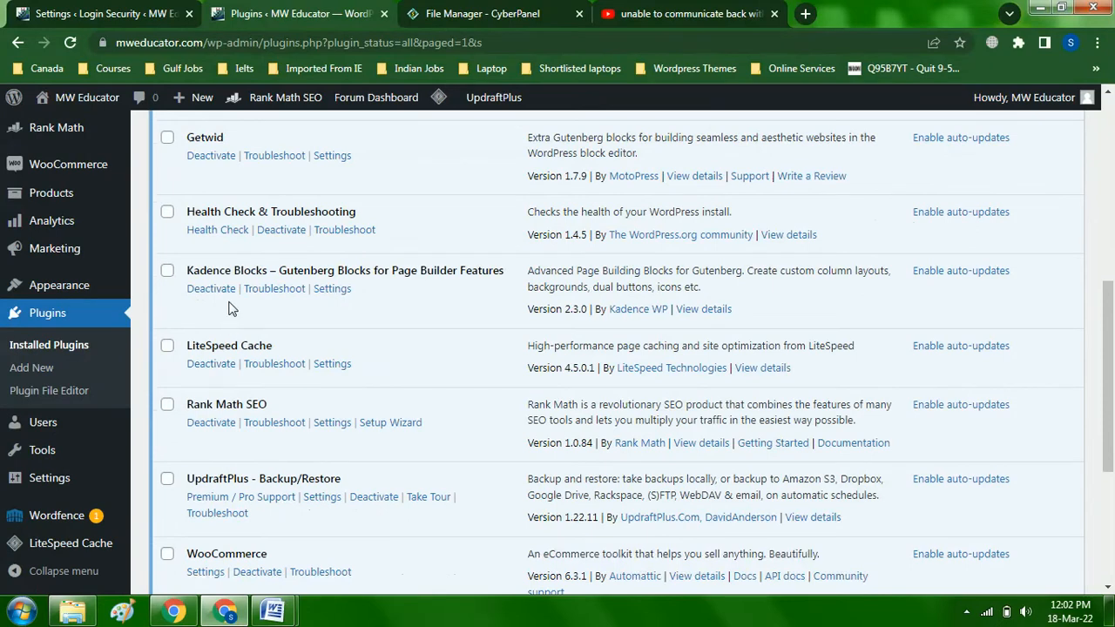
click(211, 238)
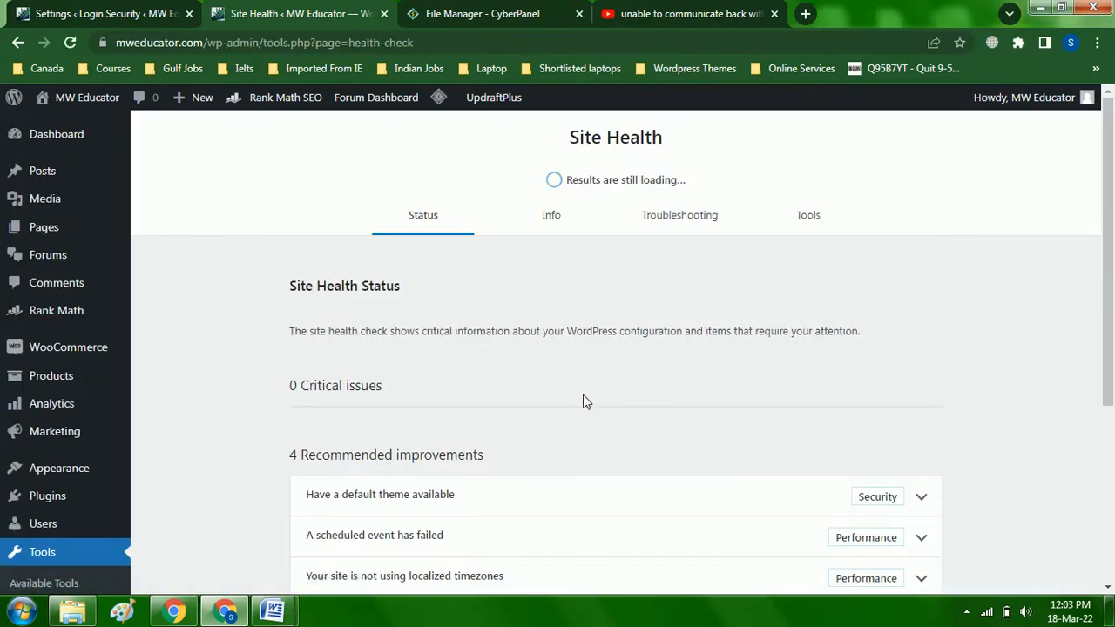
scroll(426, 432, down, 3)
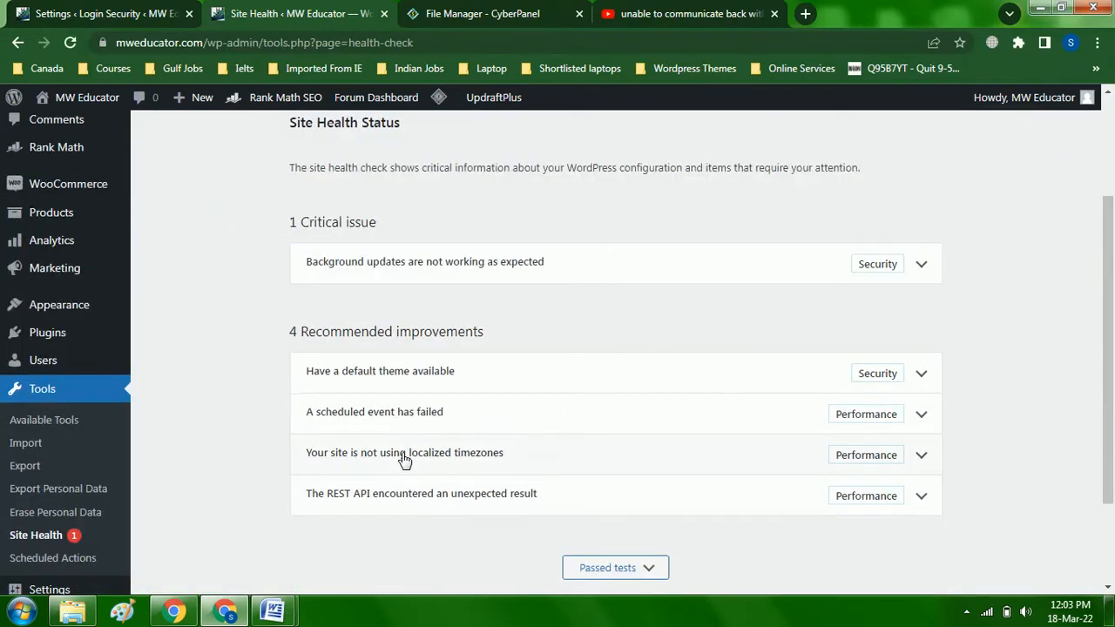
scroll(412, 490, down, 1)
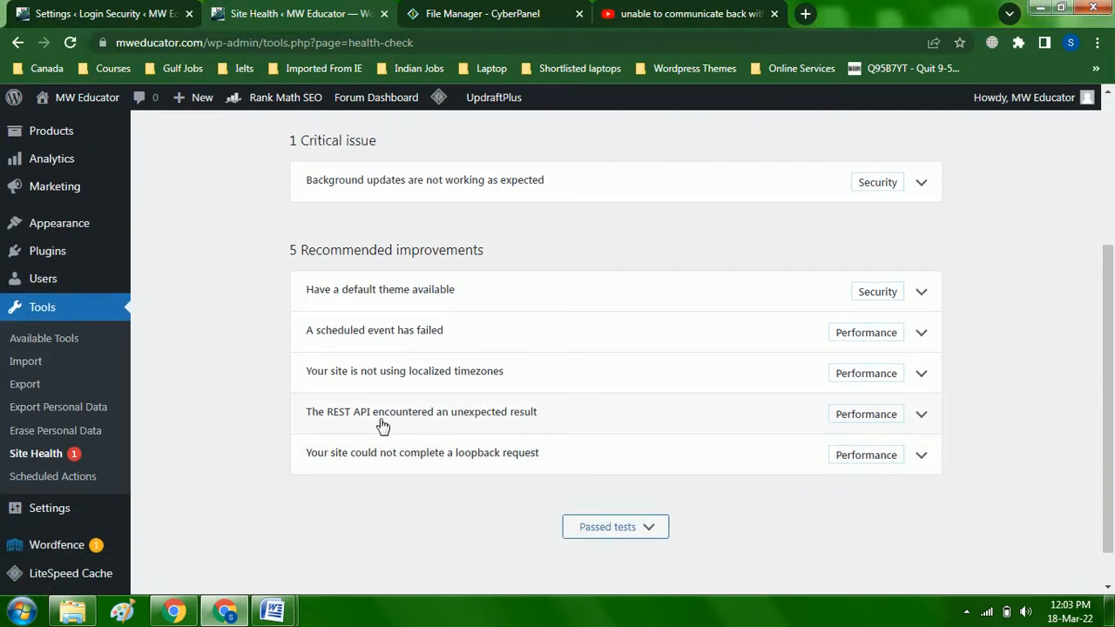
Step: Read the details of the issue about the REST API encountering an unexpected result
click(518, 416)
scroll(557, 442, down, 2)
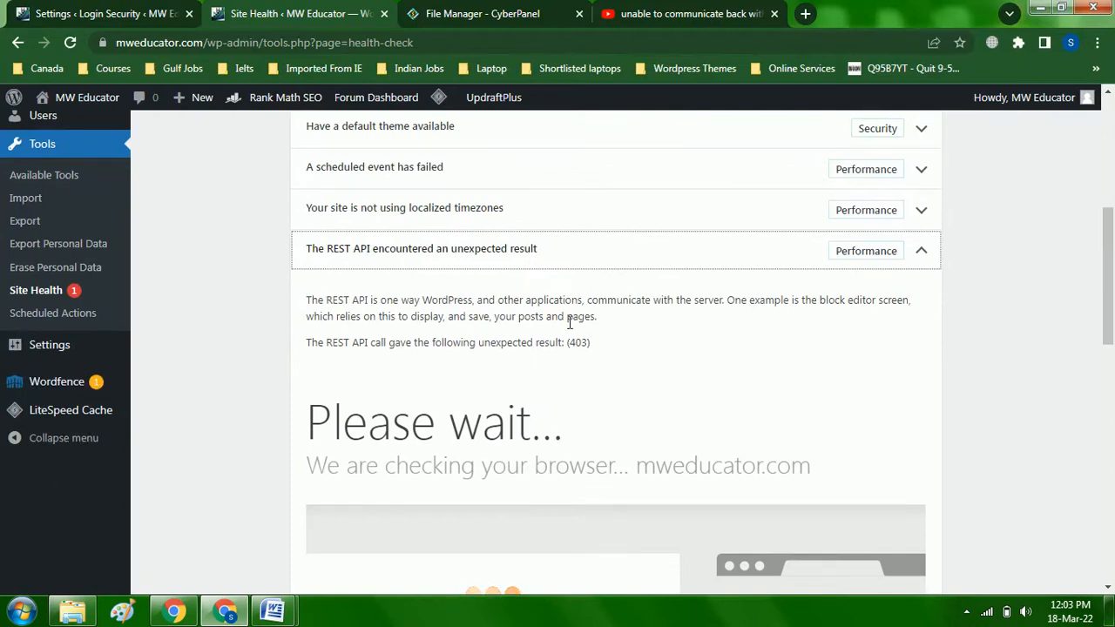
scroll(572, 335, down, 3)
scroll(573, 336, down, 4)
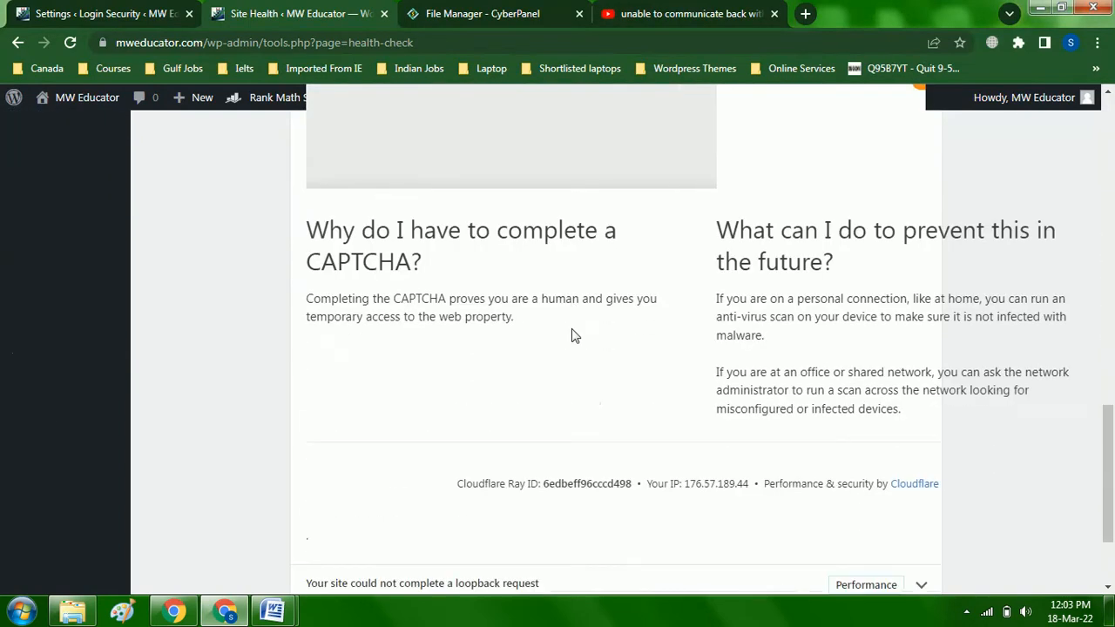
scroll(572, 336, up, 3)
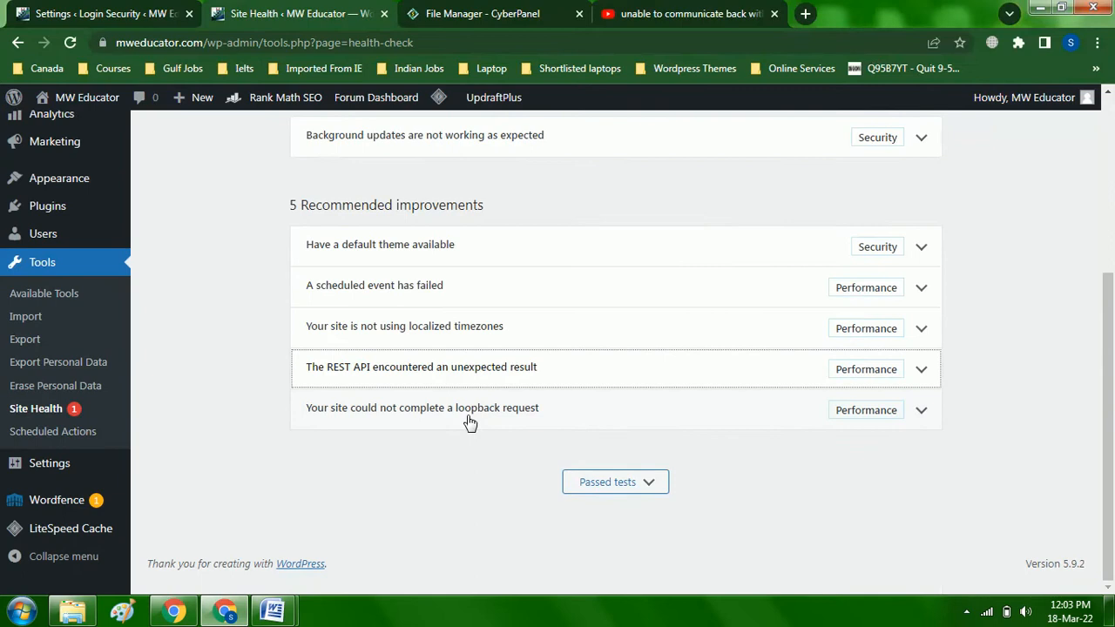
Step: Read the details of the failed loopback request issue and reload Site Health to rerun the checks
click(469, 422)
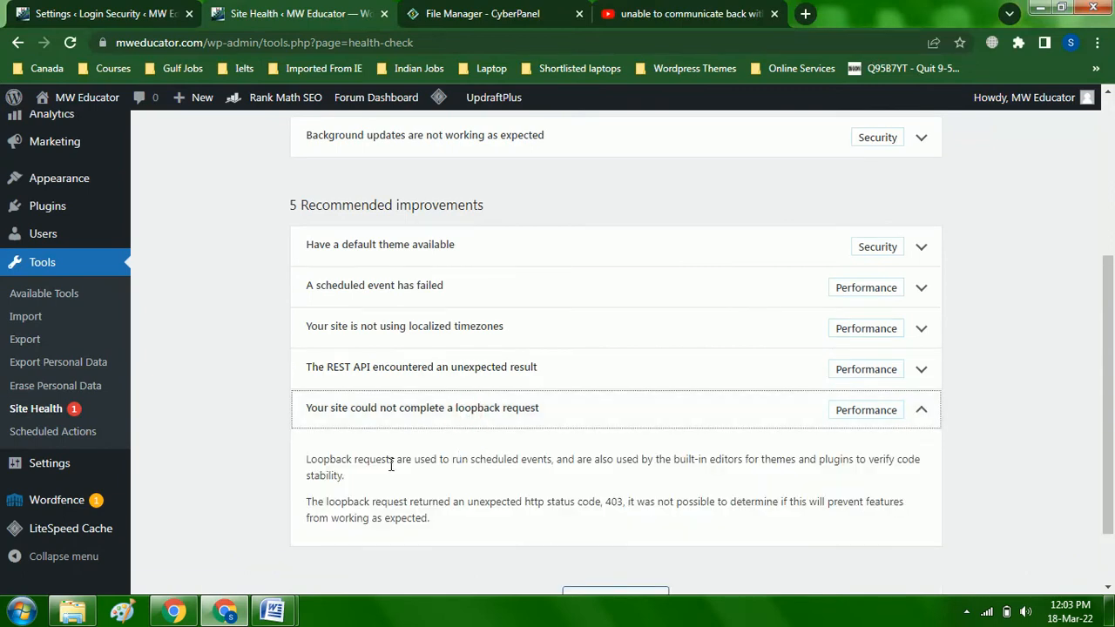
key(F5)
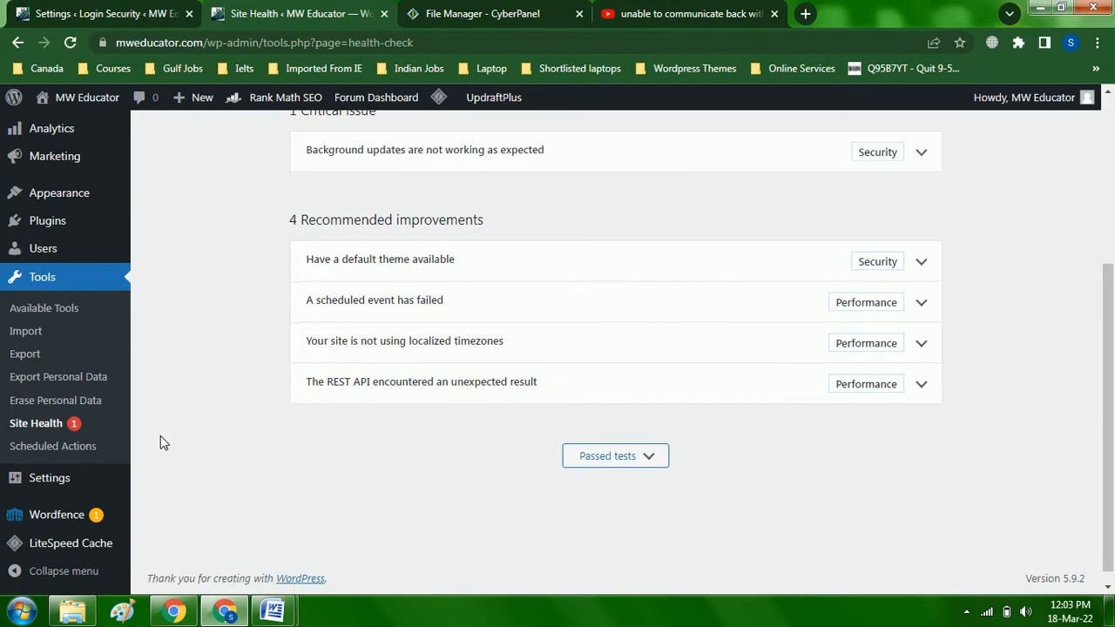
scroll(146, 393, up, 2)
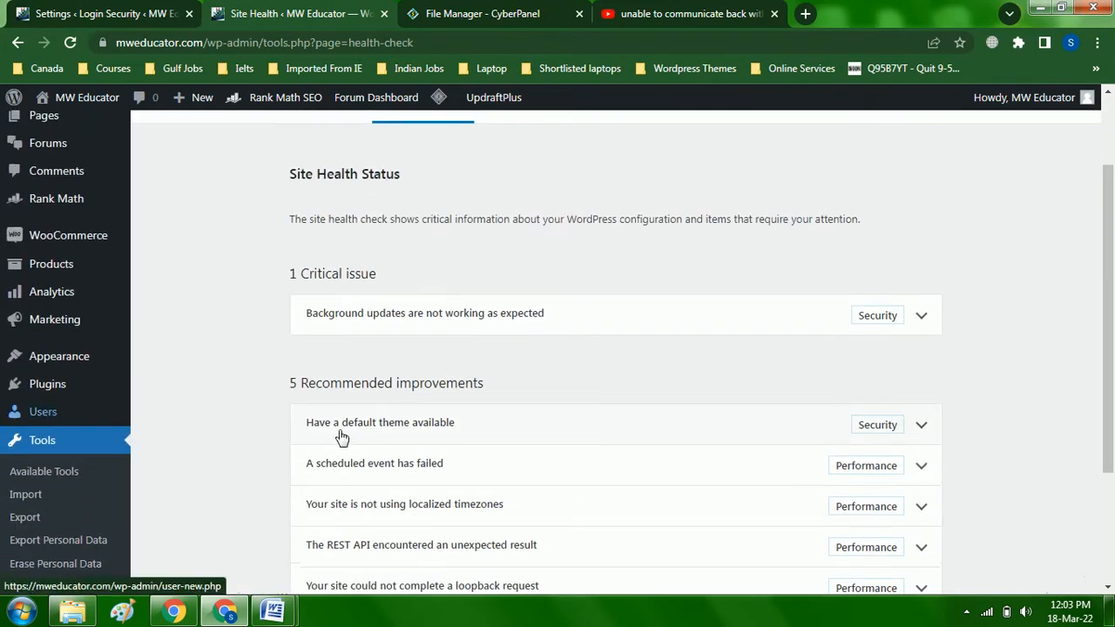
Step: Go to the installed plugins list and deactivate Akismet Anti-Spam
click(51, 385)
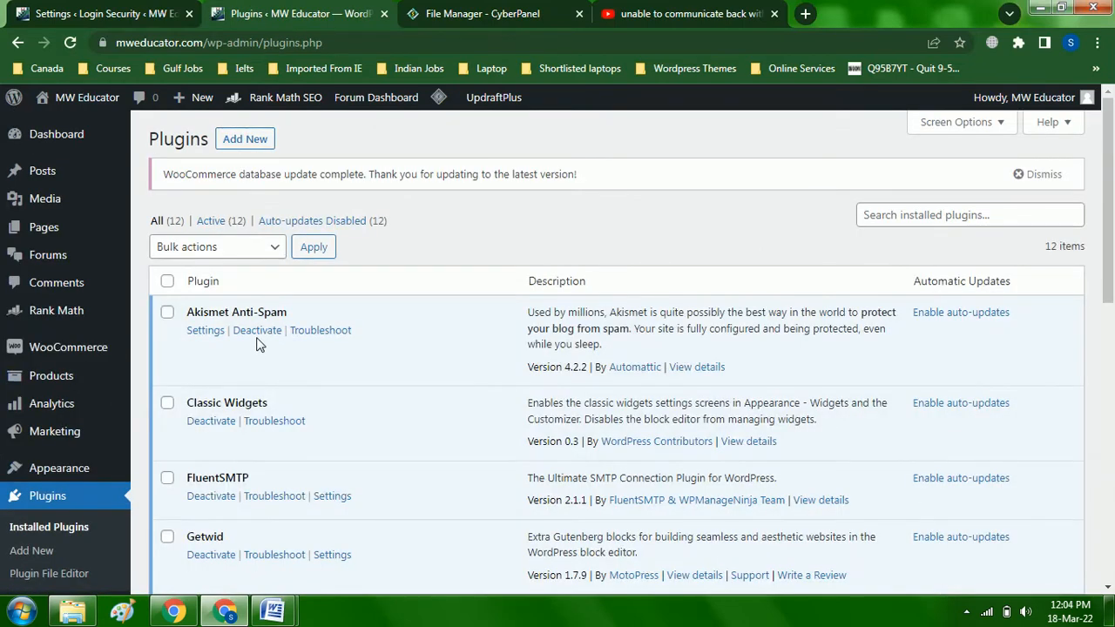
click(257, 331)
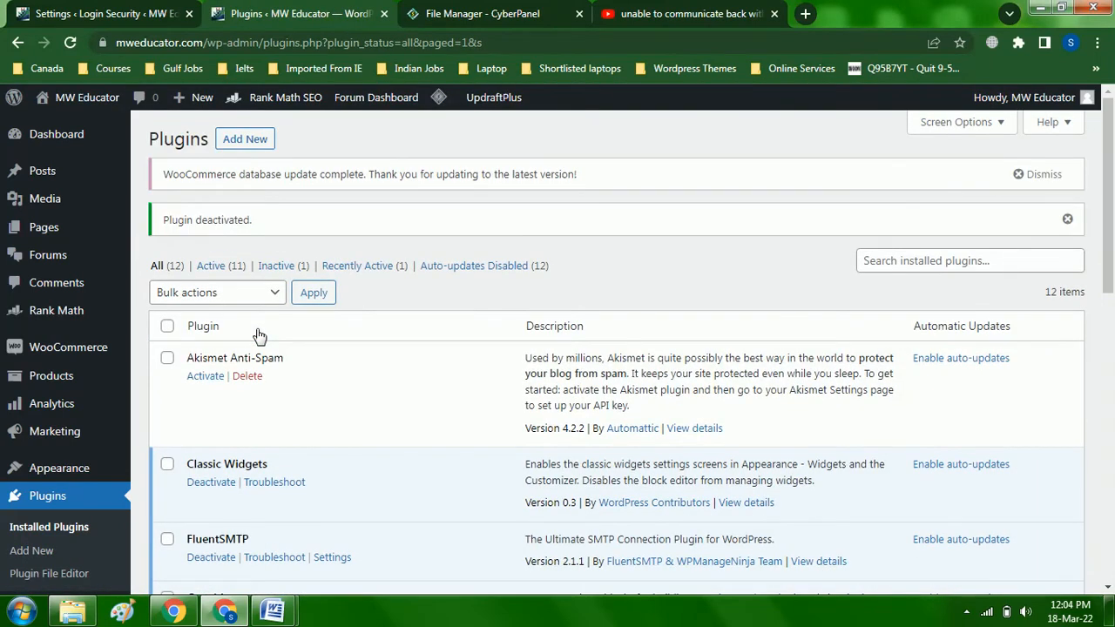
Step: Open the Health Check page in a new browser tab and check whether the REST API and loopback issues are still listed
scroll(96, 501, down, 2)
mouse_move(64, 501)
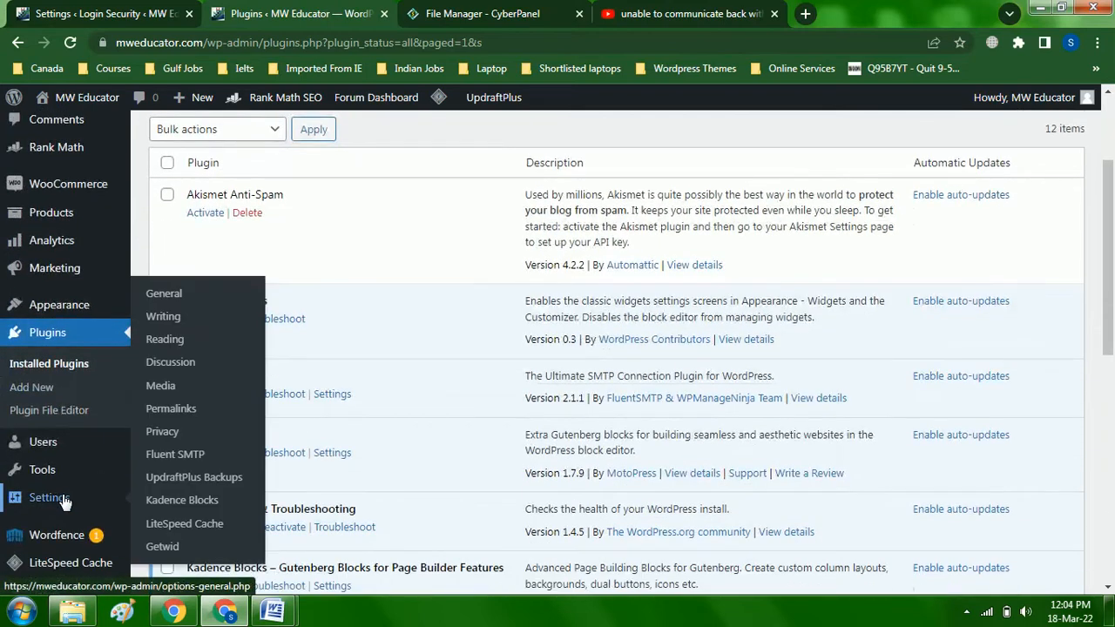
scroll(250, 422, down, 1)
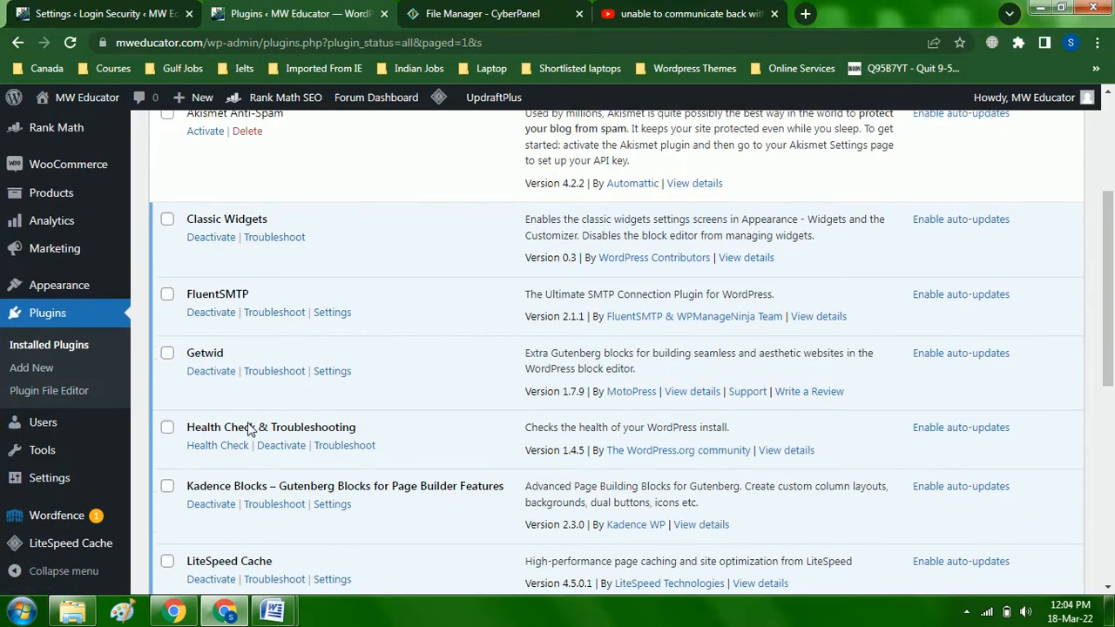
right_click(217, 445)
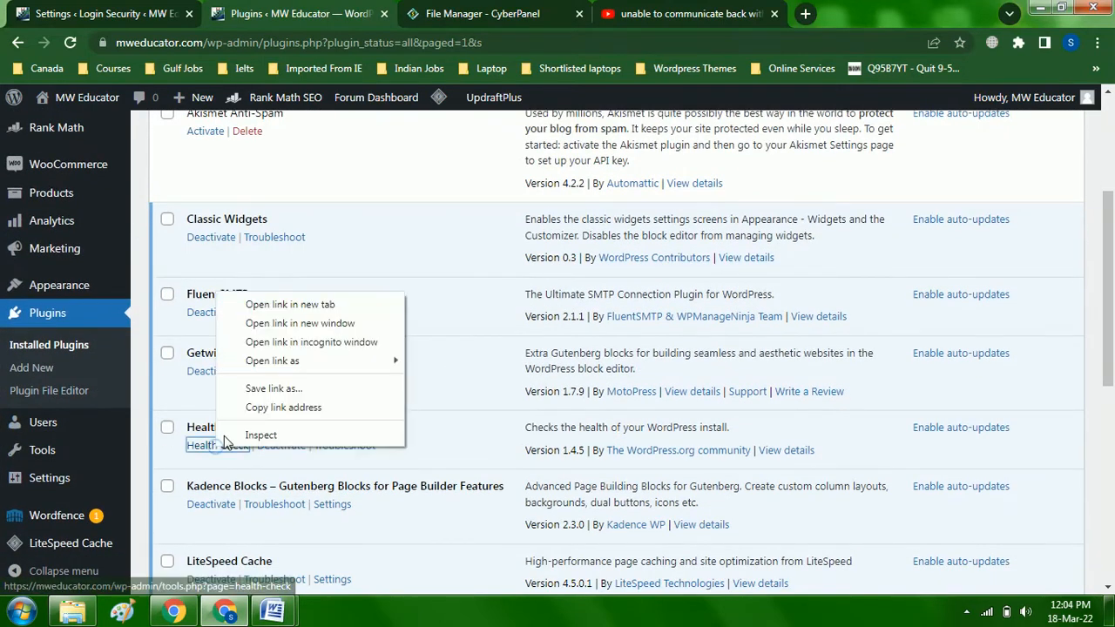
click(247, 305)
click(417, 16)
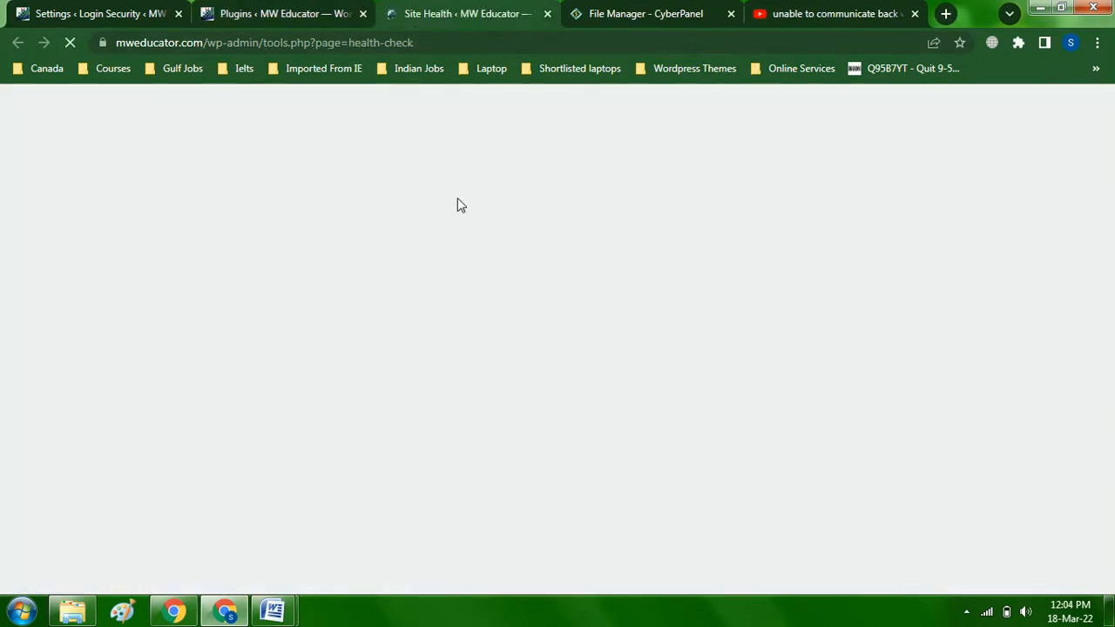
scroll(557, 418, down, 3)
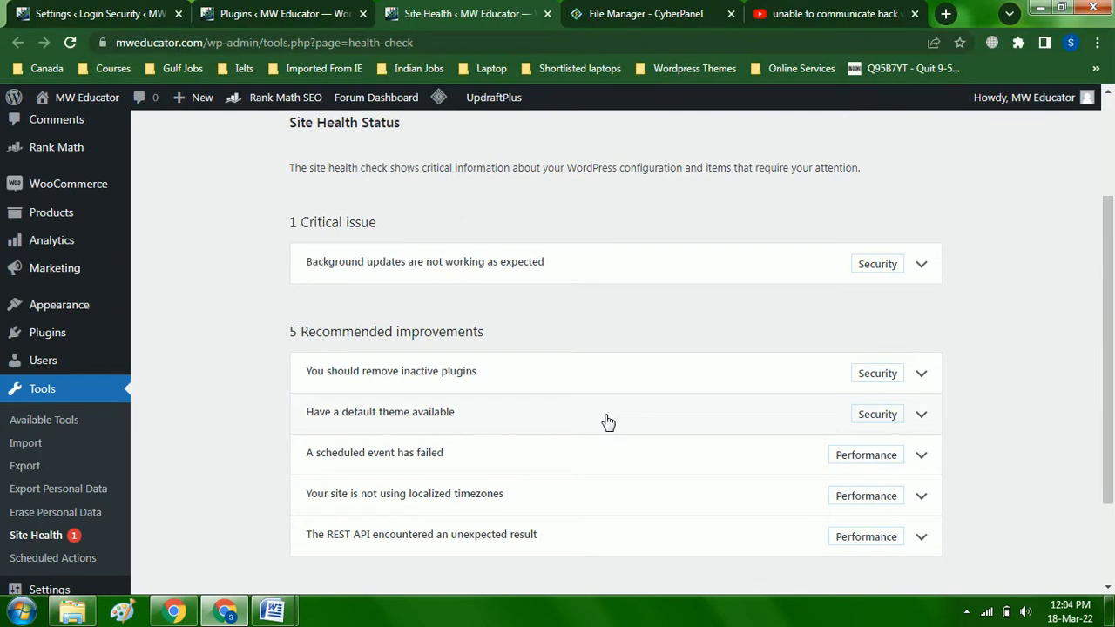
scroll(370, 433, down, 2)
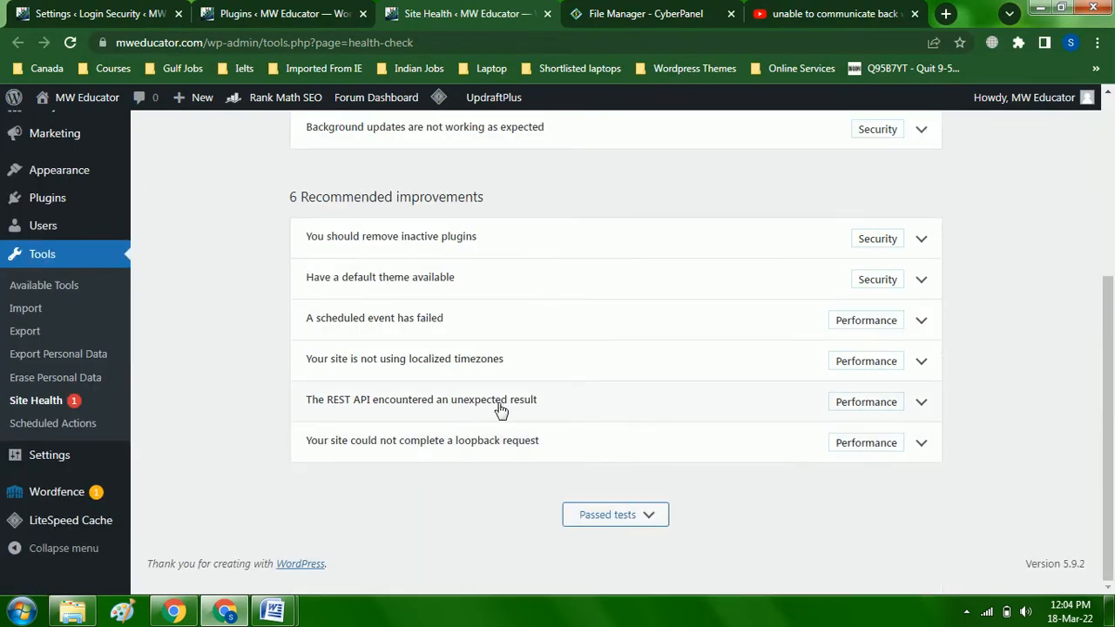
Step: Deactivate the Classic Widgets plugin in the installed plugins list and return to the Site Health page
click(283, 10)
scroll(220, 328, up, 1)
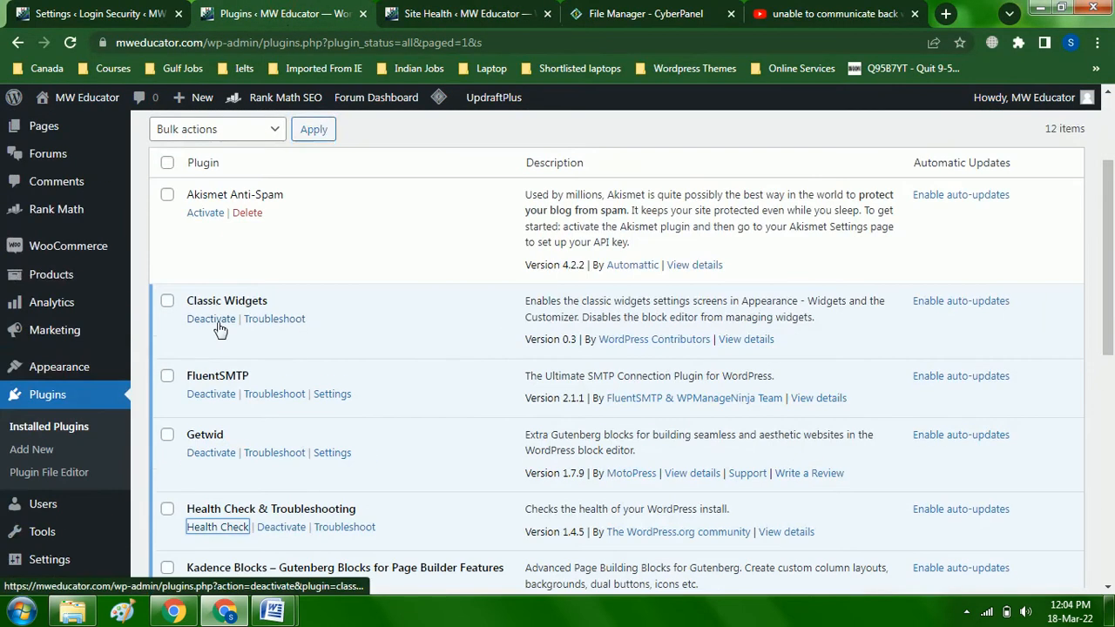
click(219, 328)
click(467, 14)
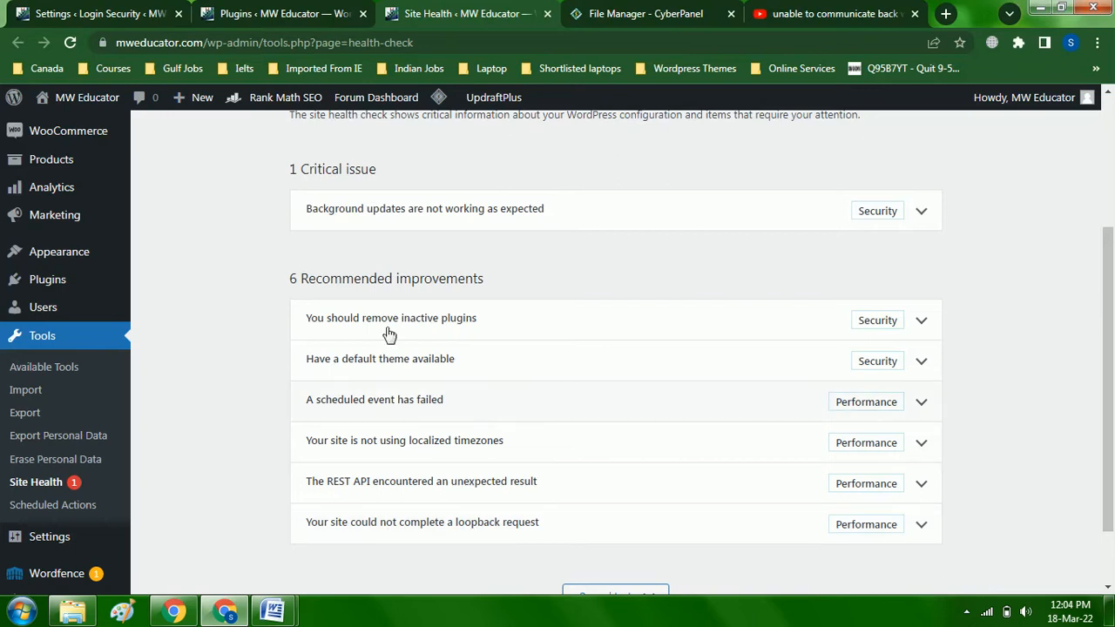
Step: Return to the installed plugins list and check which plugins are still active
scroll(376, 276, up, 2)
click(228, 10)
click(224, 453)
key(ctrl+Tab)
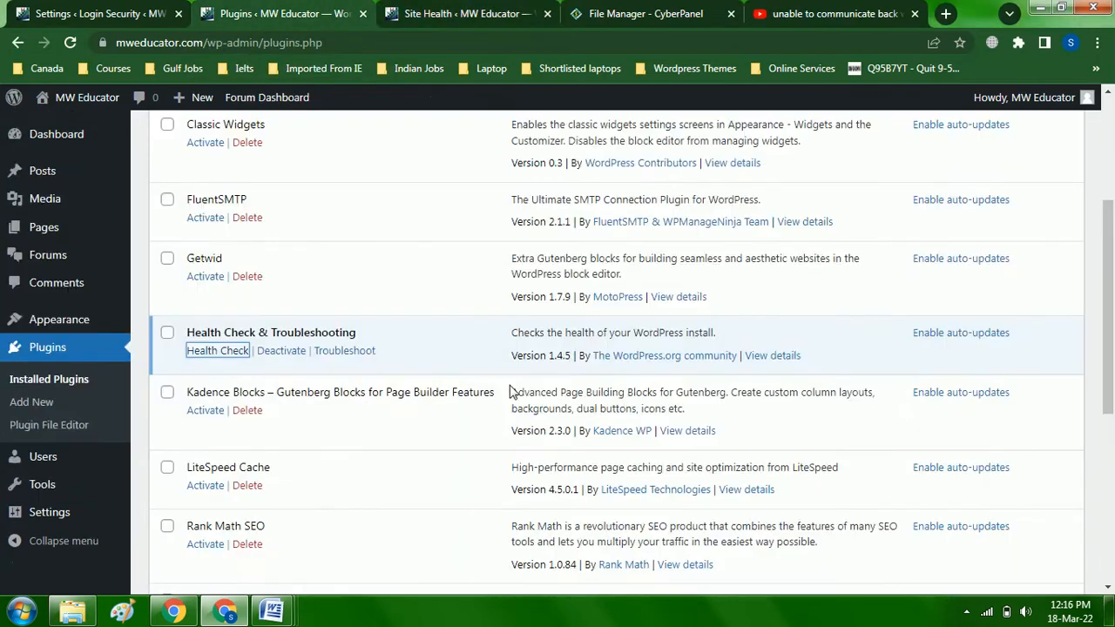
scroll(509, 391, up, 1)
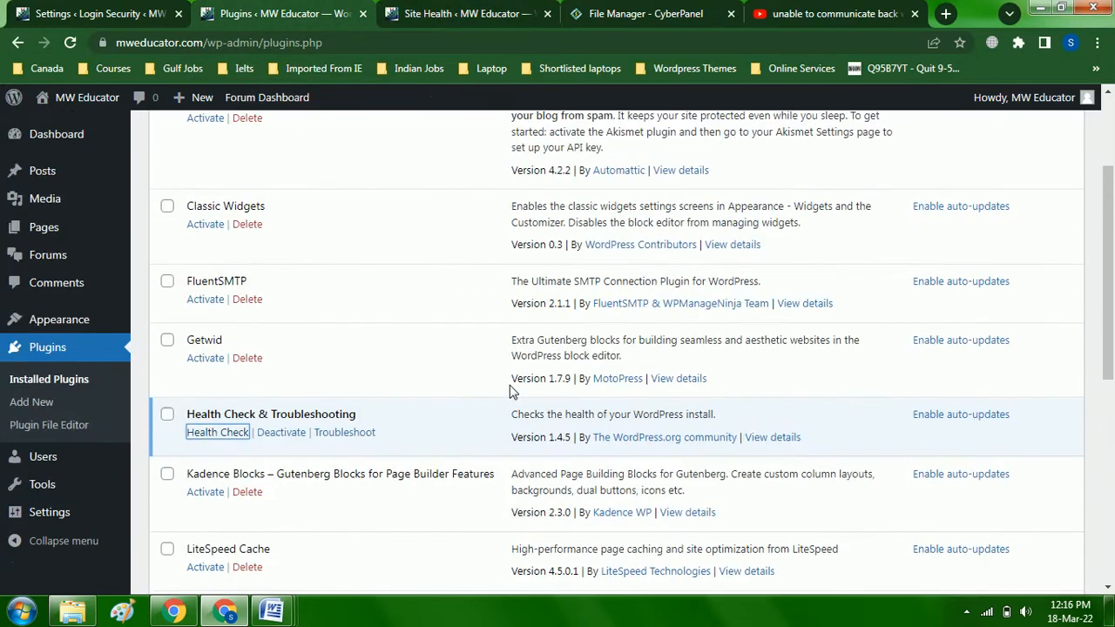
scroll(409, 331, down, 3)
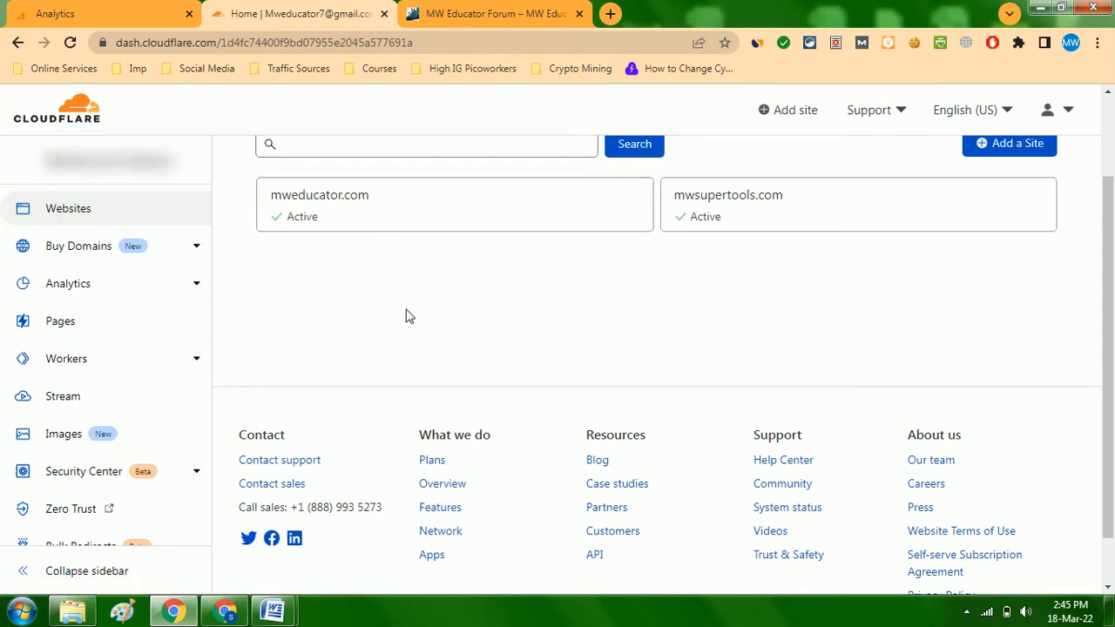
Step: Open the mweducator.com overview in Cloudflare, and try to save header.php in the WordPress theme file editor
click(354, 198)
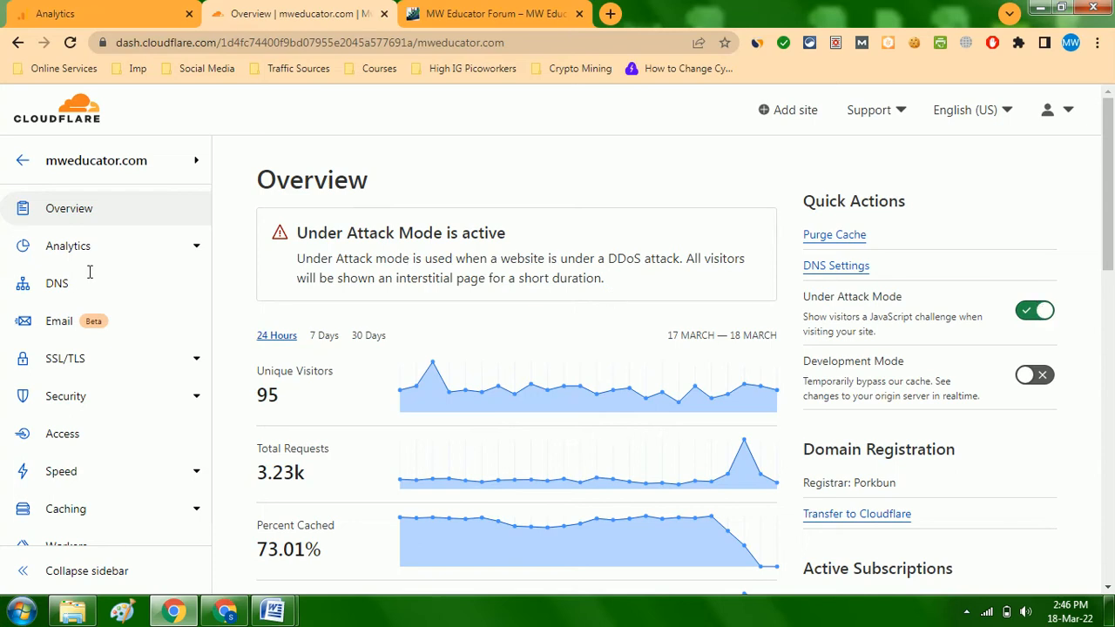
click(228, 612)
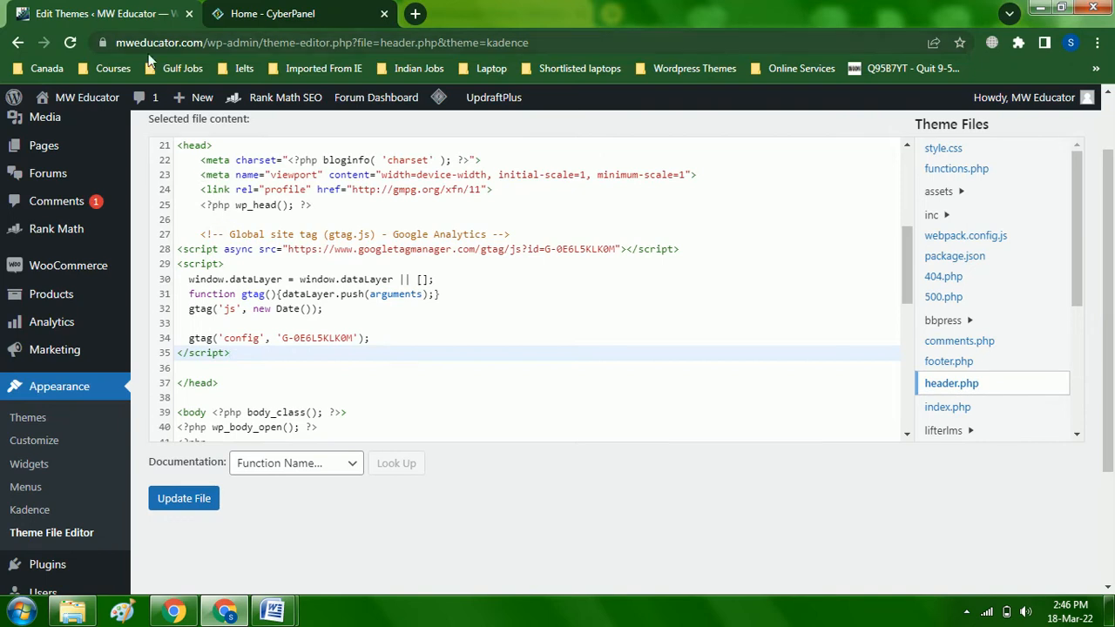
click(183, 499)
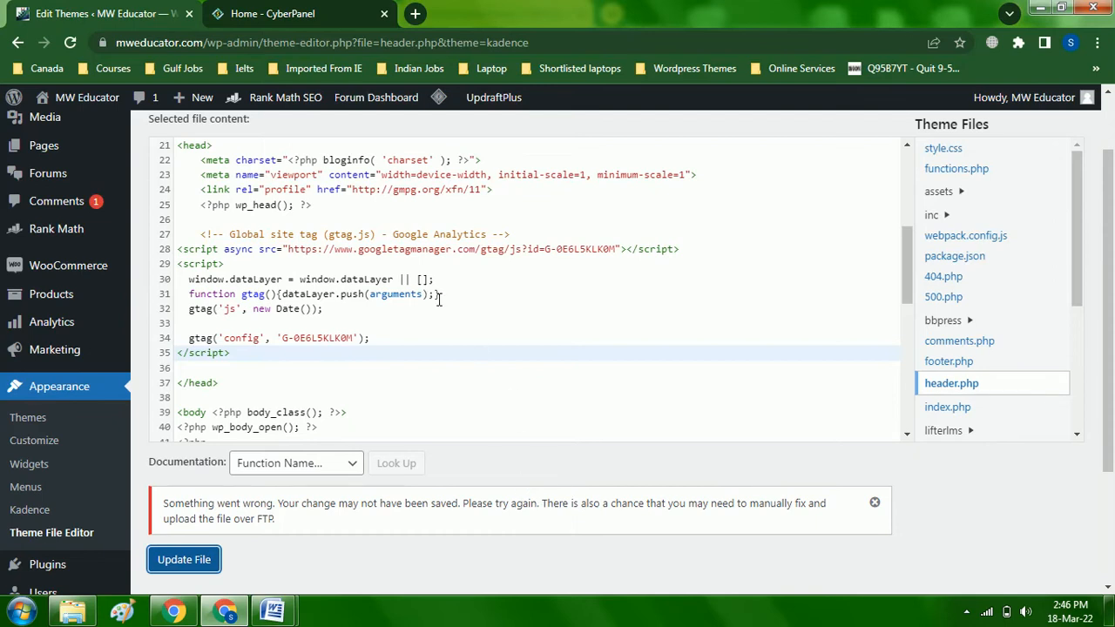
Step: Switch to Cloudflare and disable Under Attack Mode for mweducator.com by setting the security level to Essentially Off
click(180, 612)
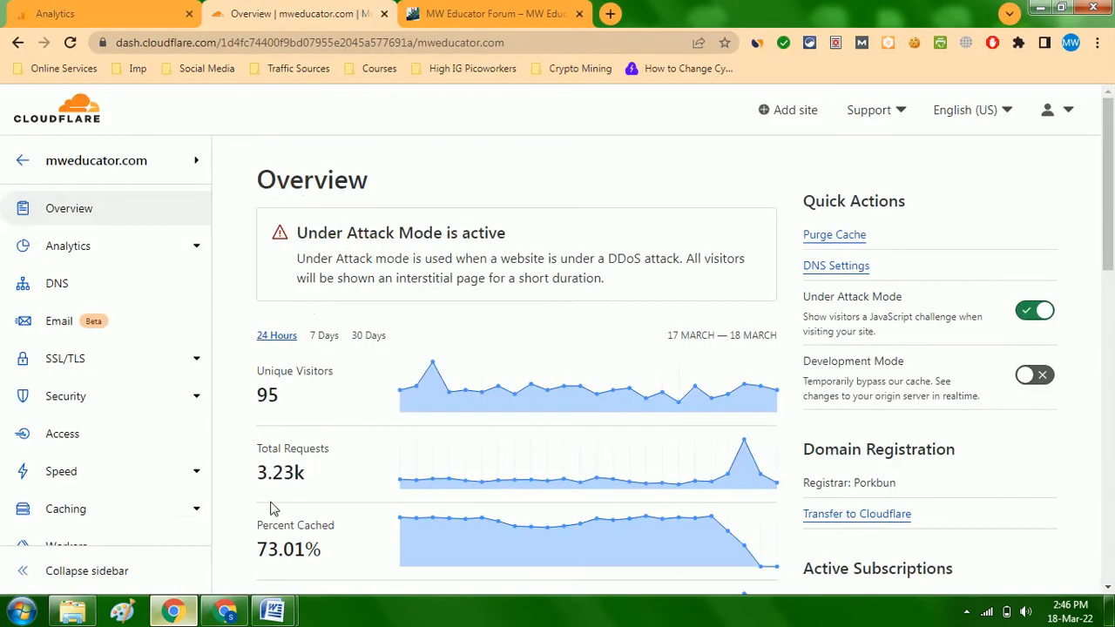
click(1031, 323)
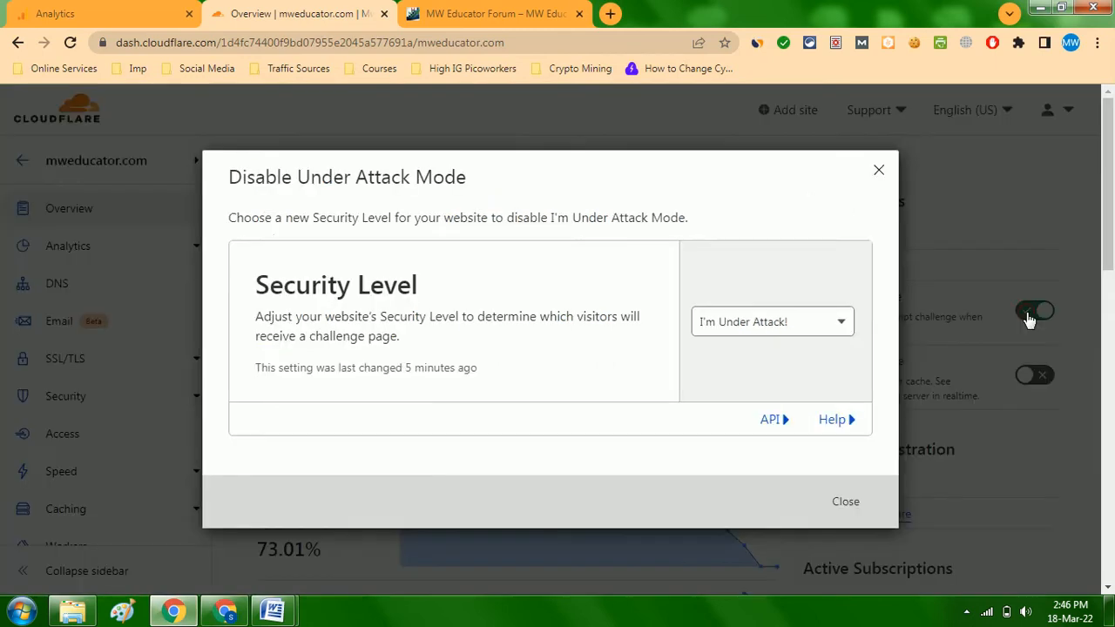
click(801, 324)
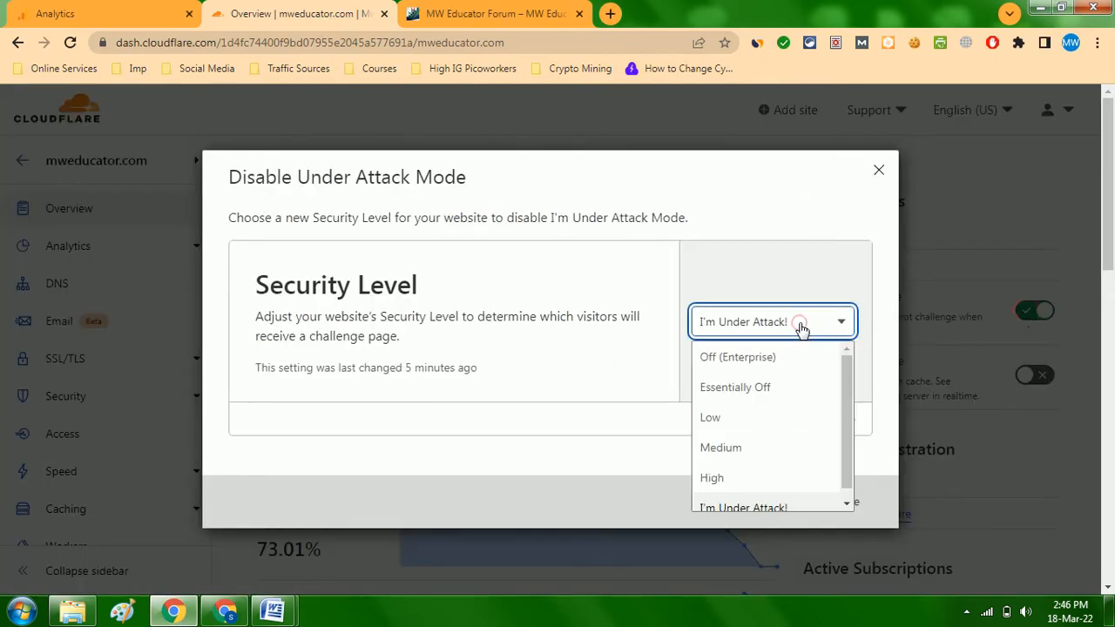
click(742, 392)
click(844, 502)
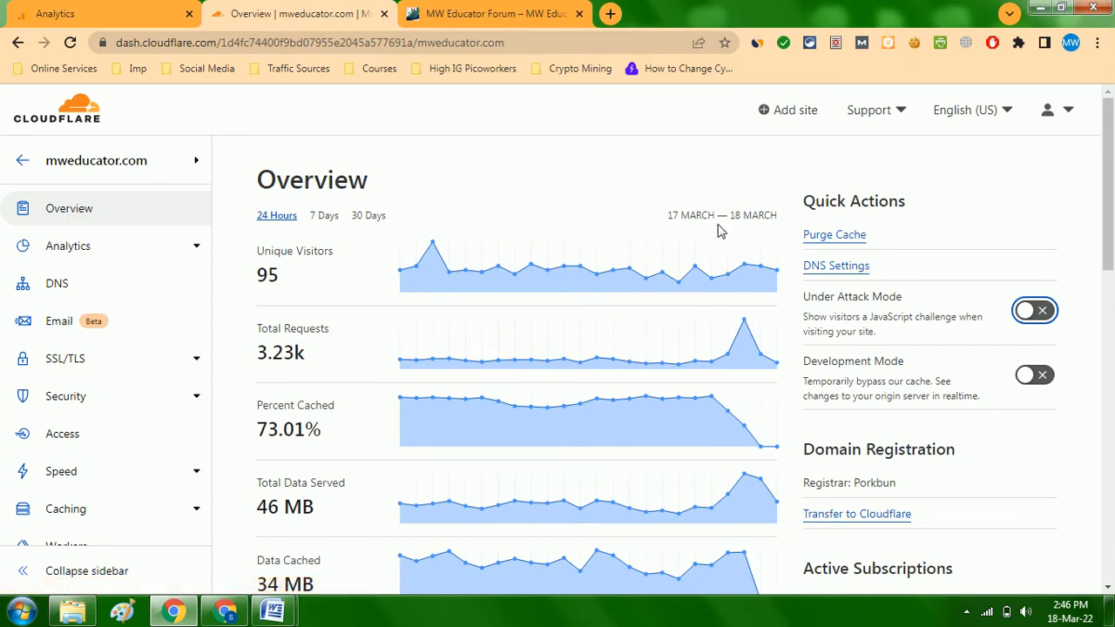
Step: Purge all cached files for mweducator.com in Cloudflare and confirm the purge
click(862, 234)
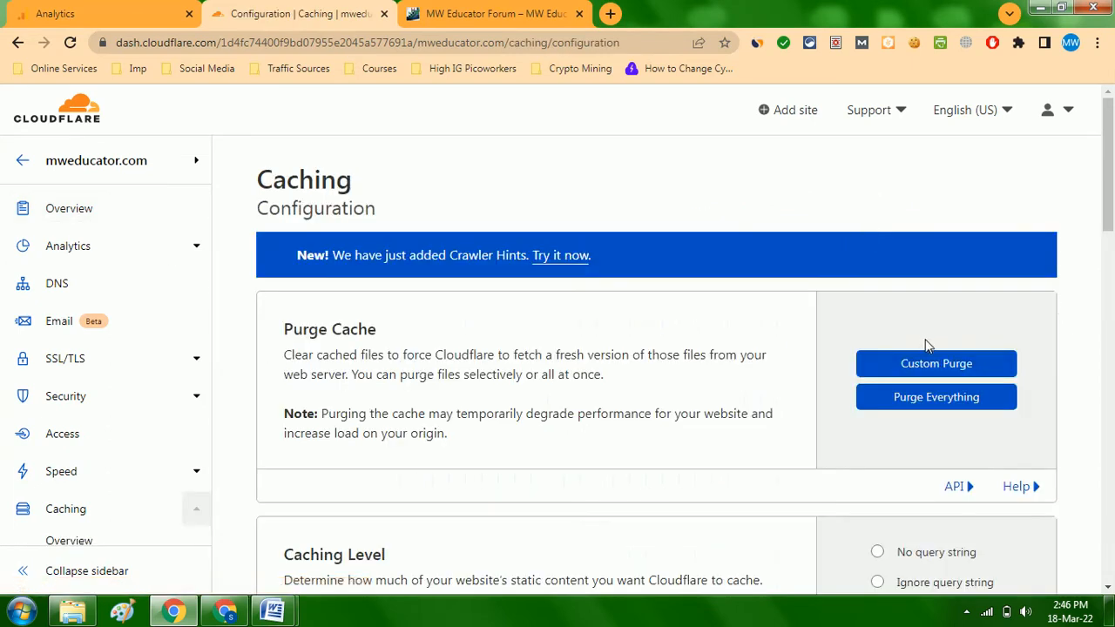
click(936, 402)
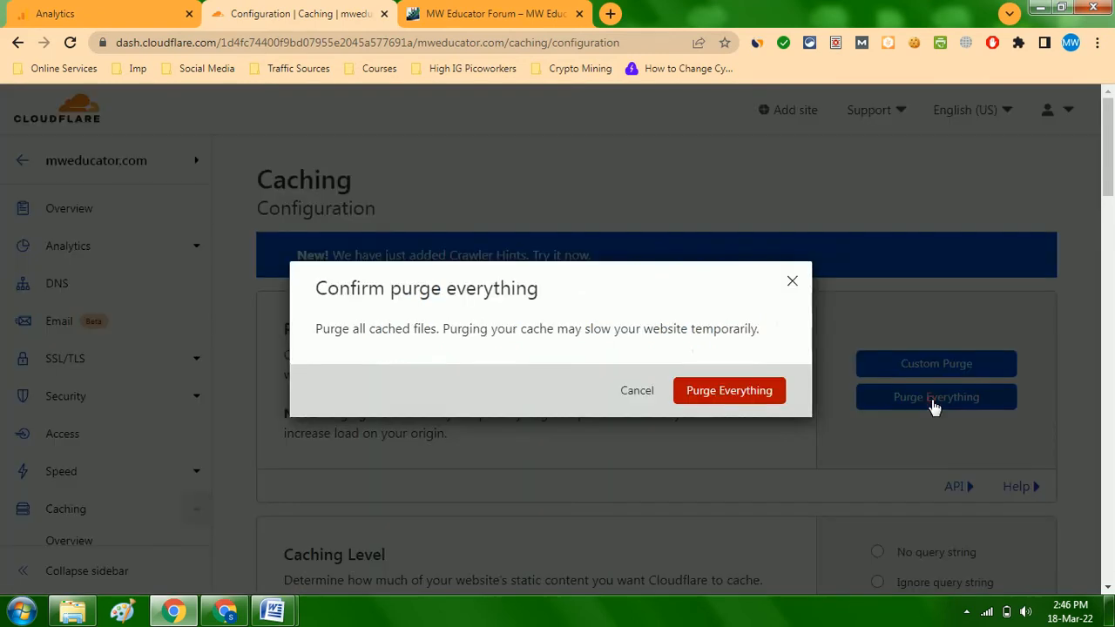
click(759, 391)
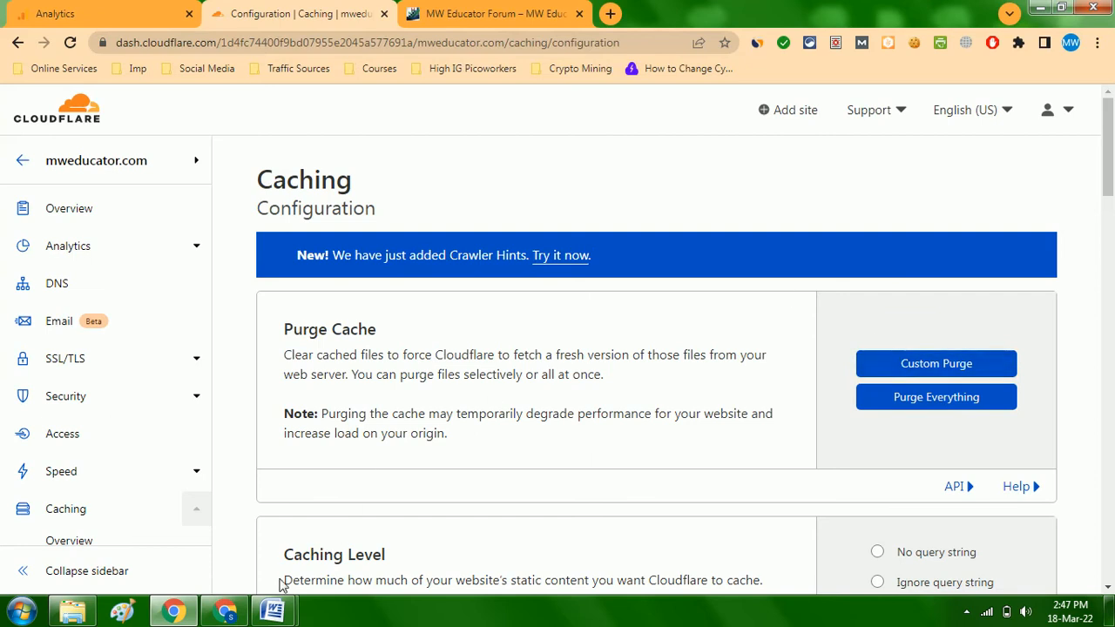
Step: Switch to the WordPress dashboard and open the Kadence theme's header.php in the theme file editor
click(227, 611)
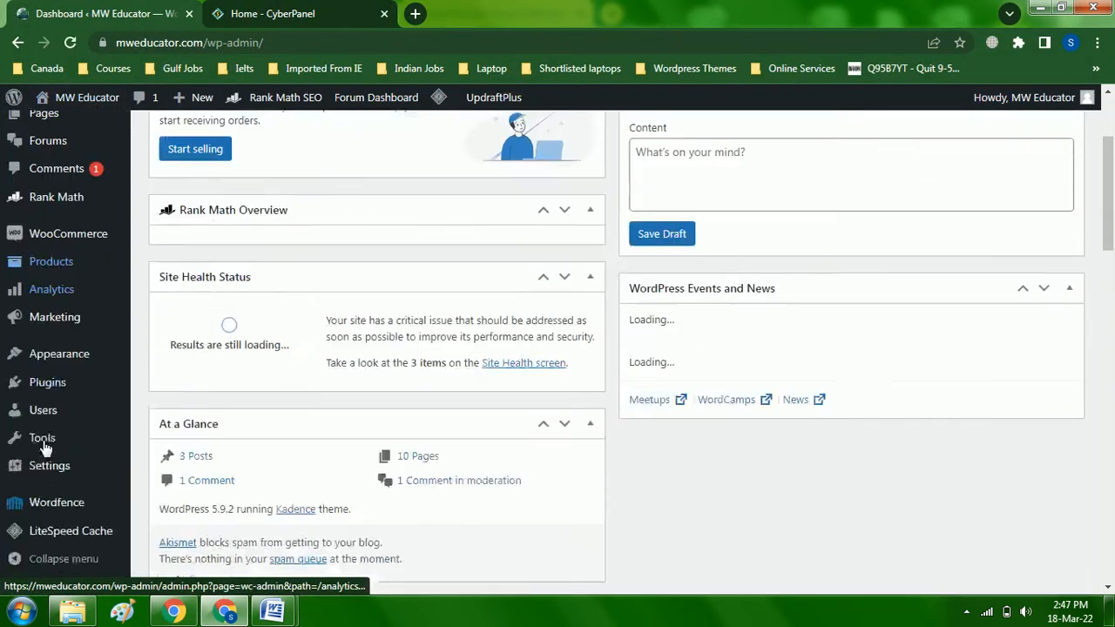
scroll(45, 447, down, 2)
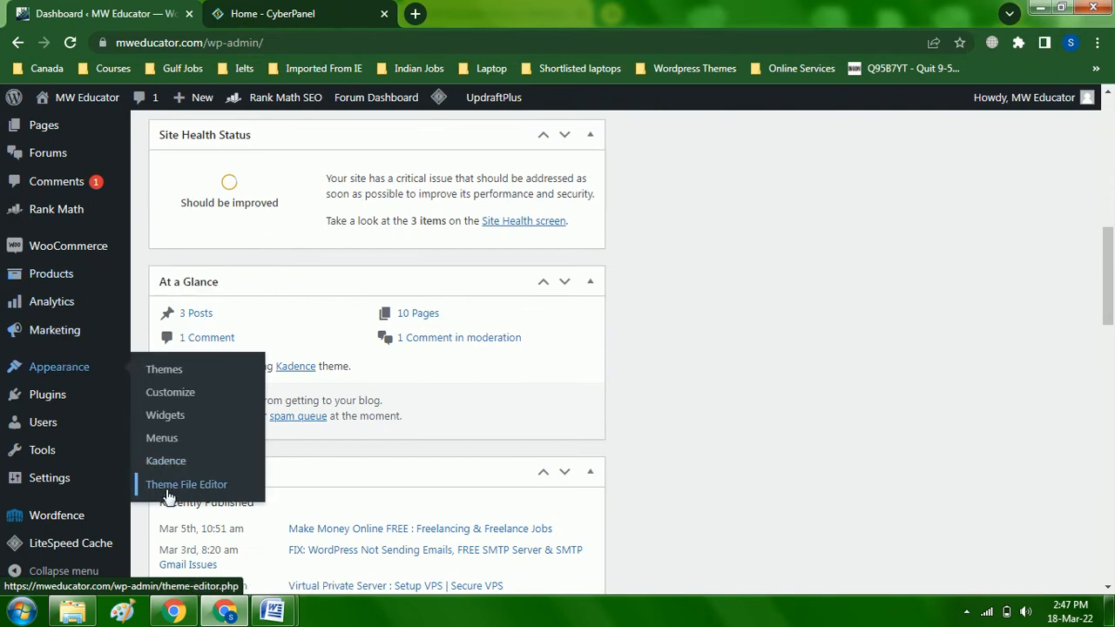
click(165, 482)
scroll(991, 429, down, 2)
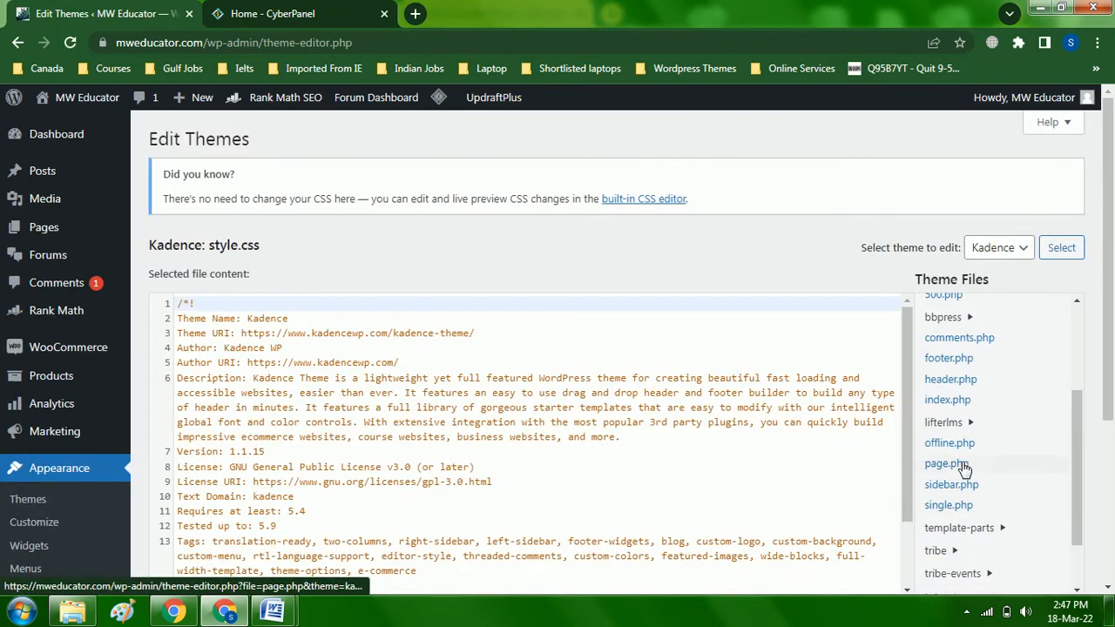
click(950, 379)
scroll(296, 418, down, 2)
Step: Copy the global site tag (gtag.js) code from Google Analytics and paste it on empty line 27 before the closing head tag in header.php
click(229, 288)
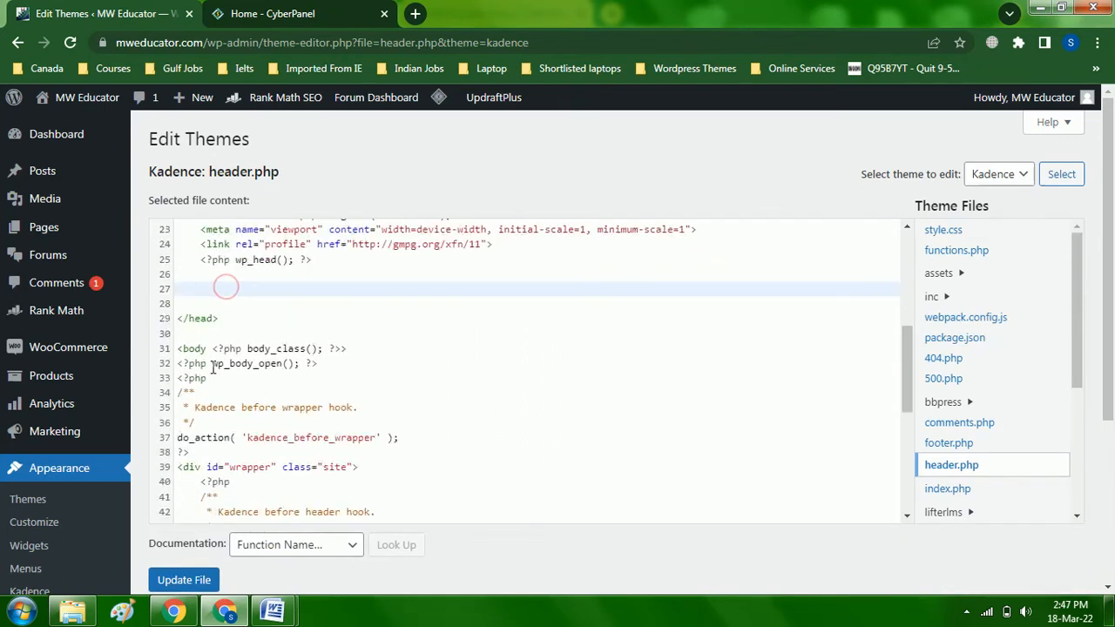
click(191, 603)
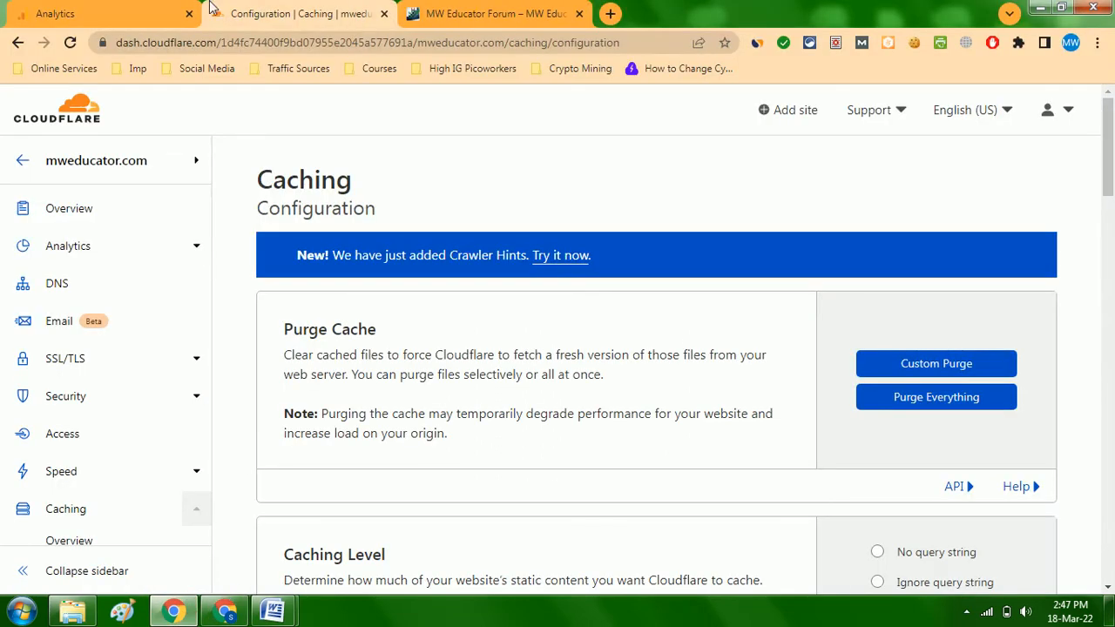
click(122, 7)
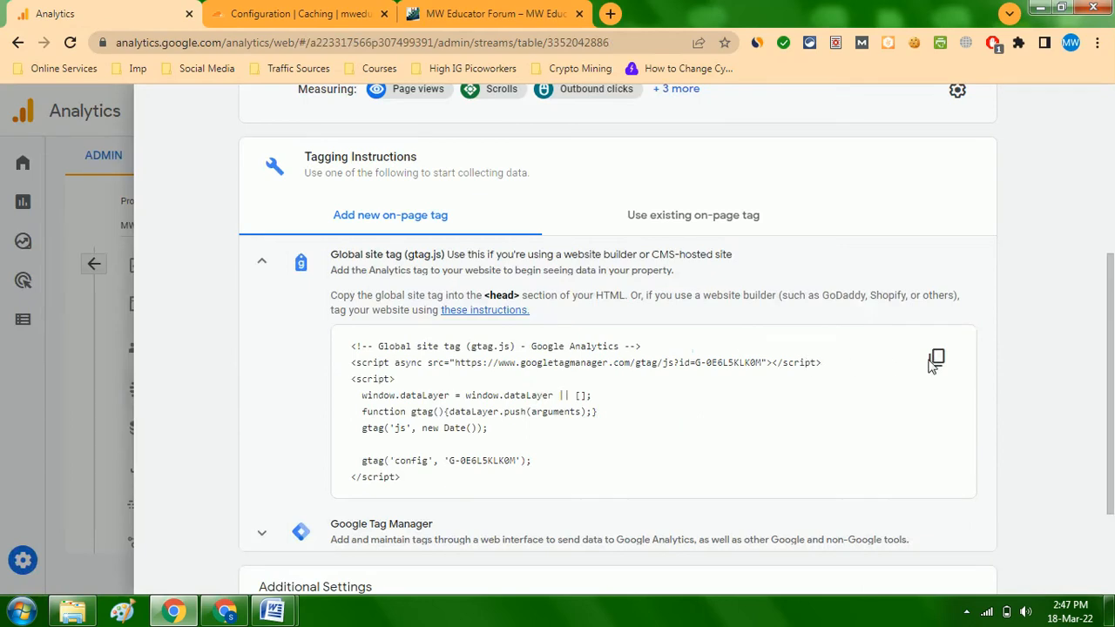
click(937, 360)
click(225, 609)
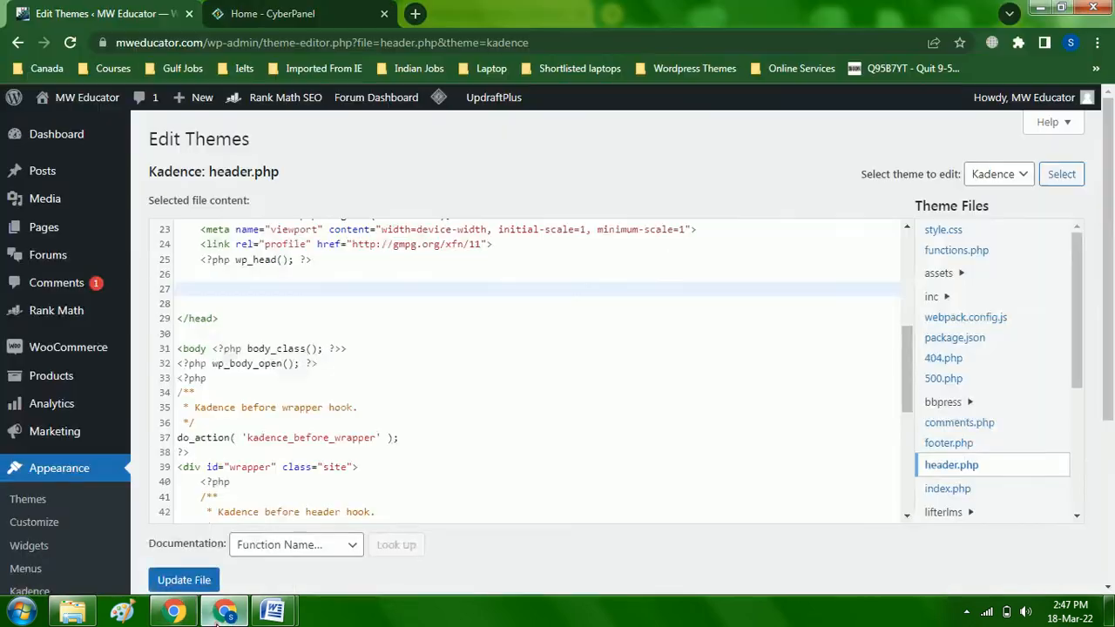
key(ctrl+v)
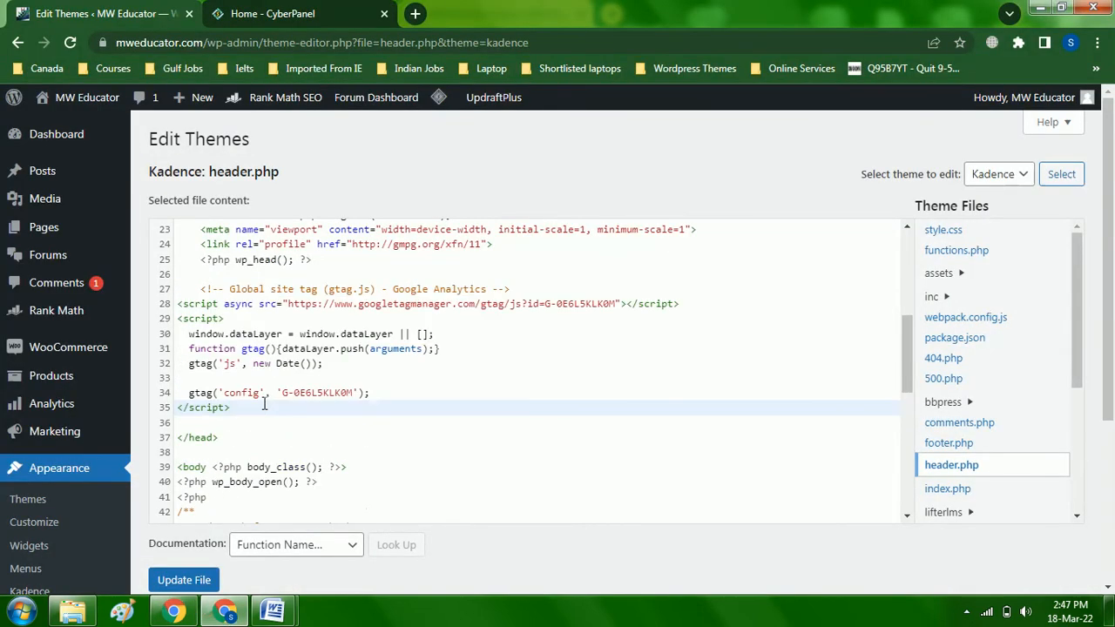
Step: Save the edited header.php and review the inserted Google Analytics tag
scroll(213, 518, down, 2)
click(200, 580)
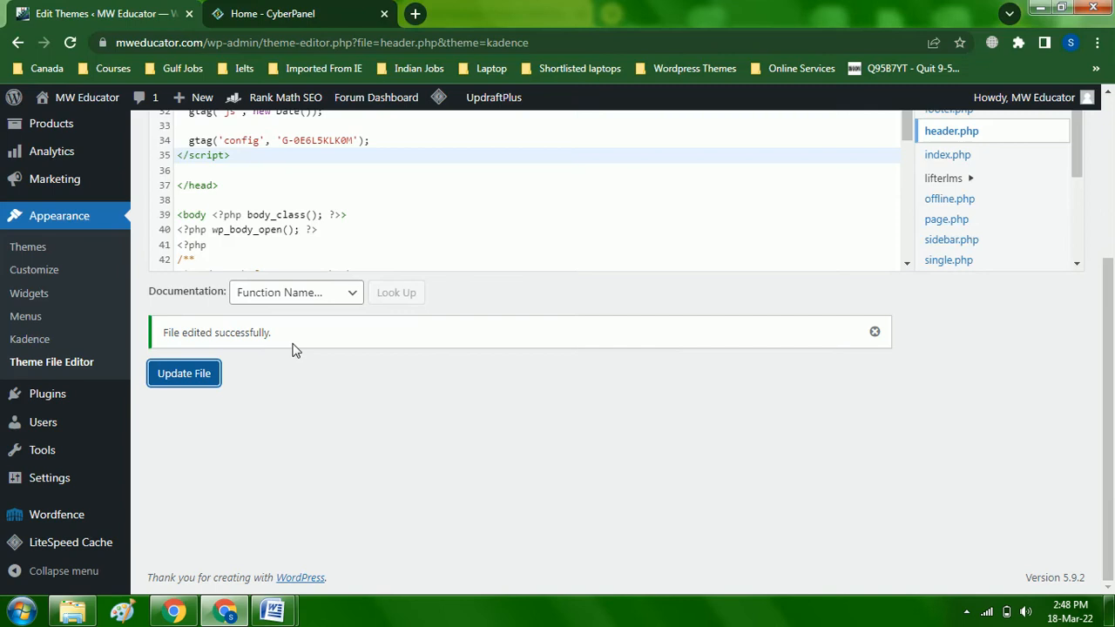
scroll(313, 372, up, 1)
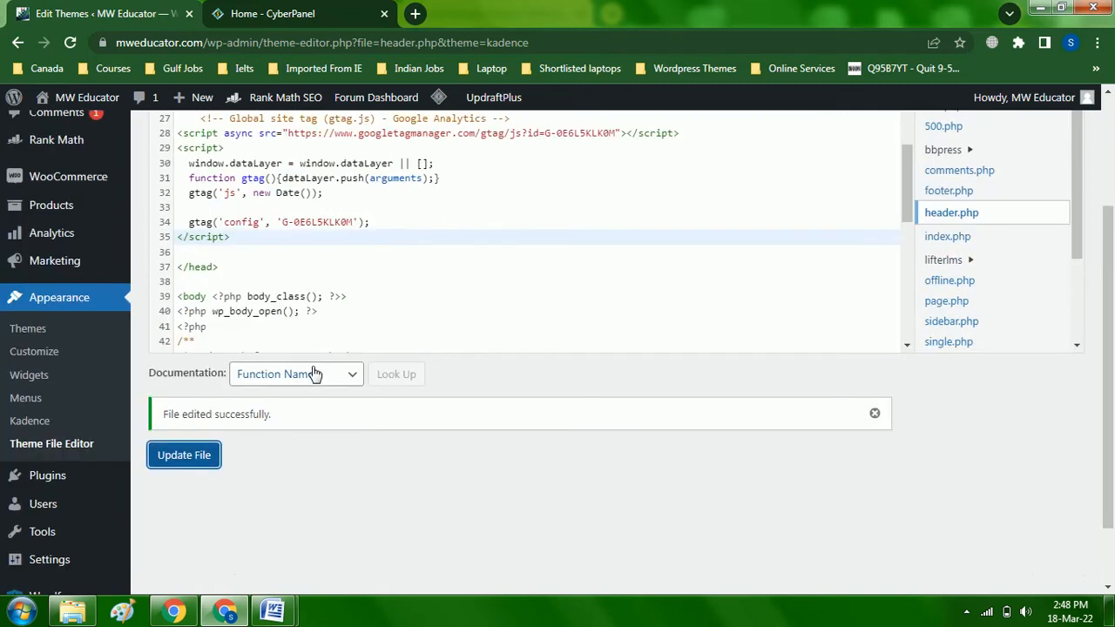
scroll(313, 372, up, 1)
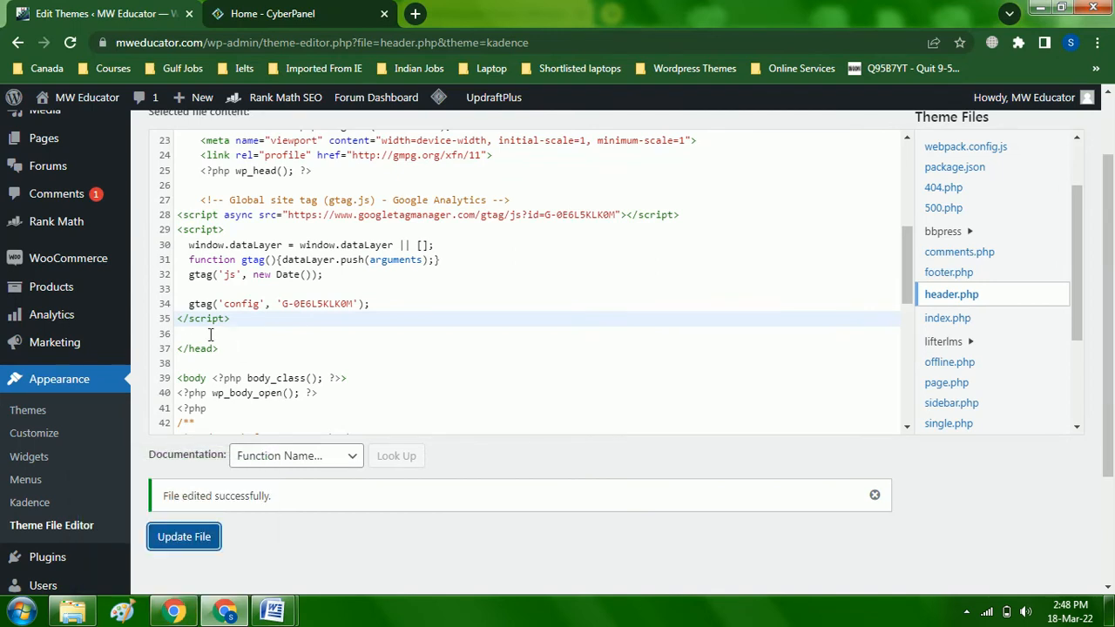
scroll(39, 457, down, 2)
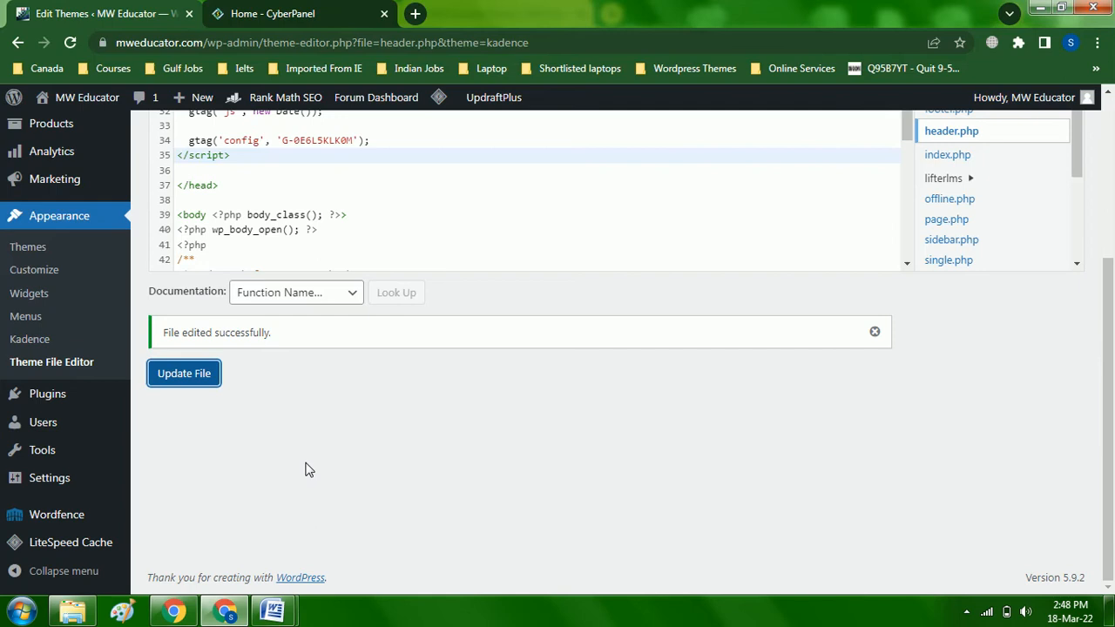
scroll(1092, 313, up, 2)
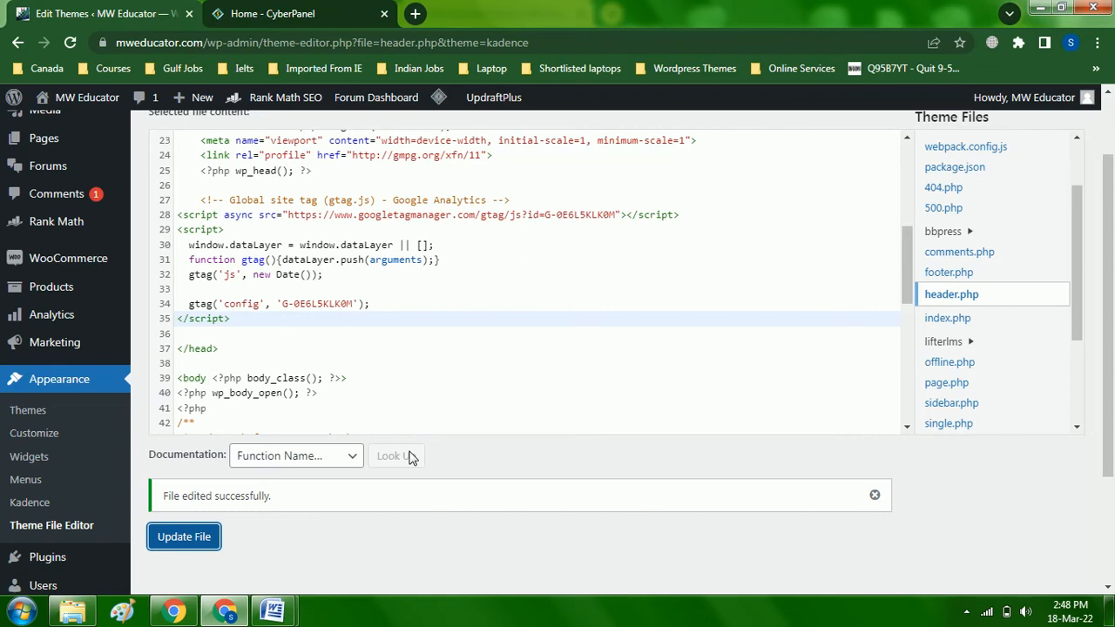
click(171, 614)
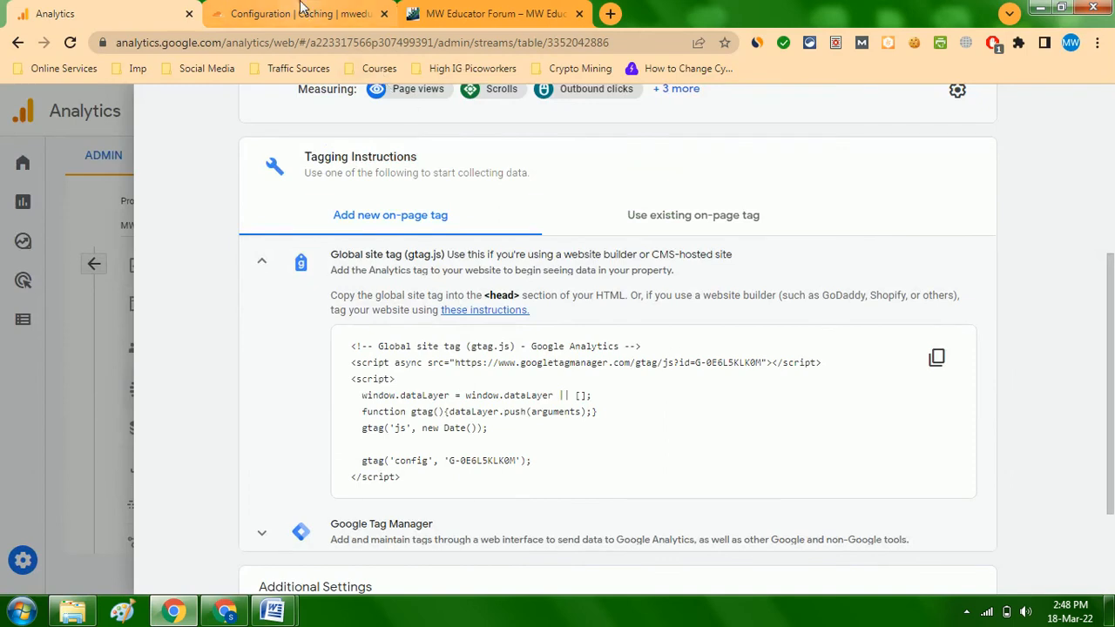
click(300, 11)
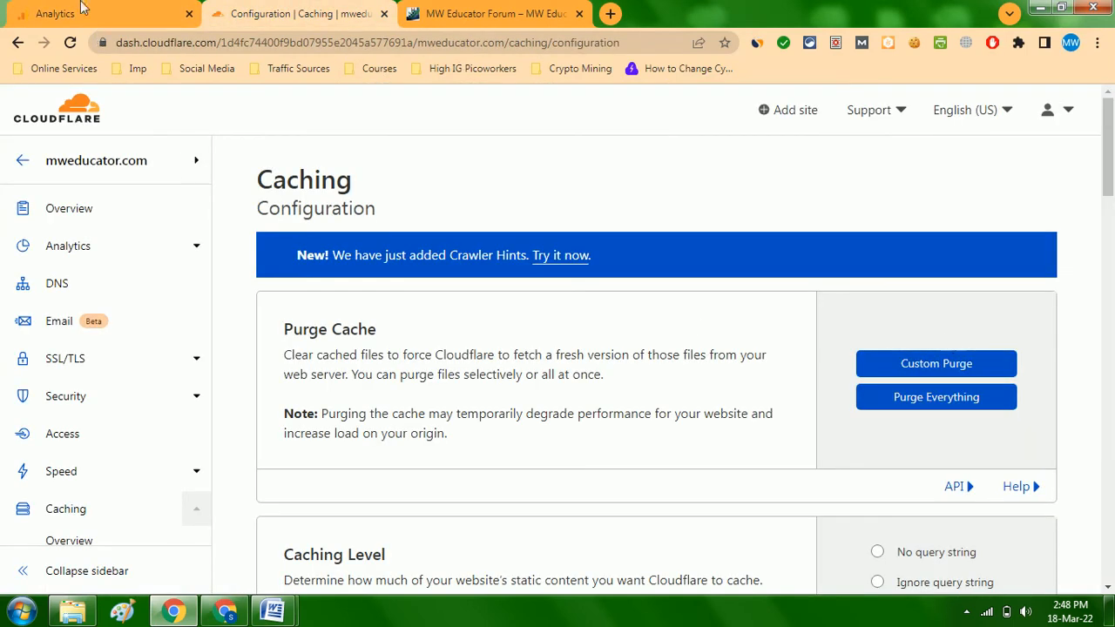
click(79, 11)
click(300, 12)
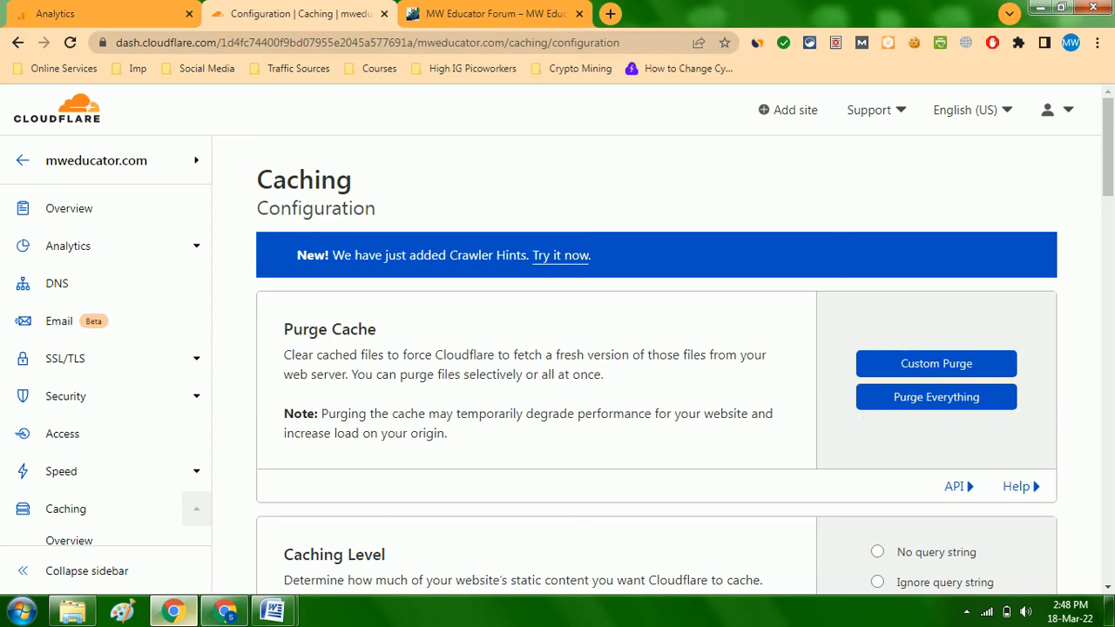
click(224, 611)
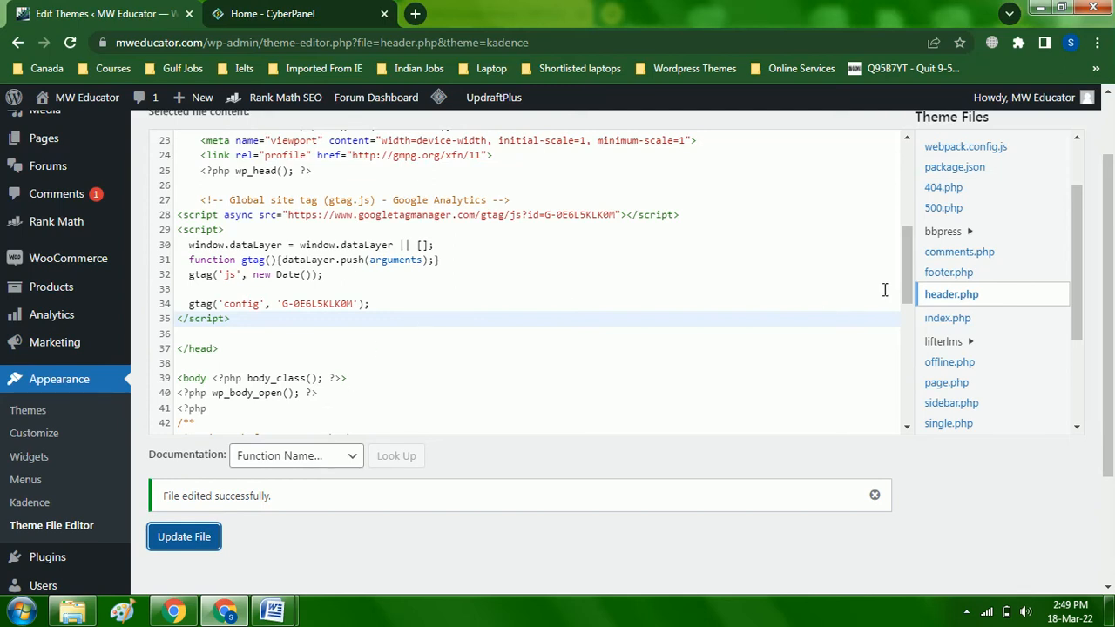
mouse_move(1111, 309)
mouse_down()
mouse_move(1112, 256)
mouse_move(1113, 310)
mouse_up()
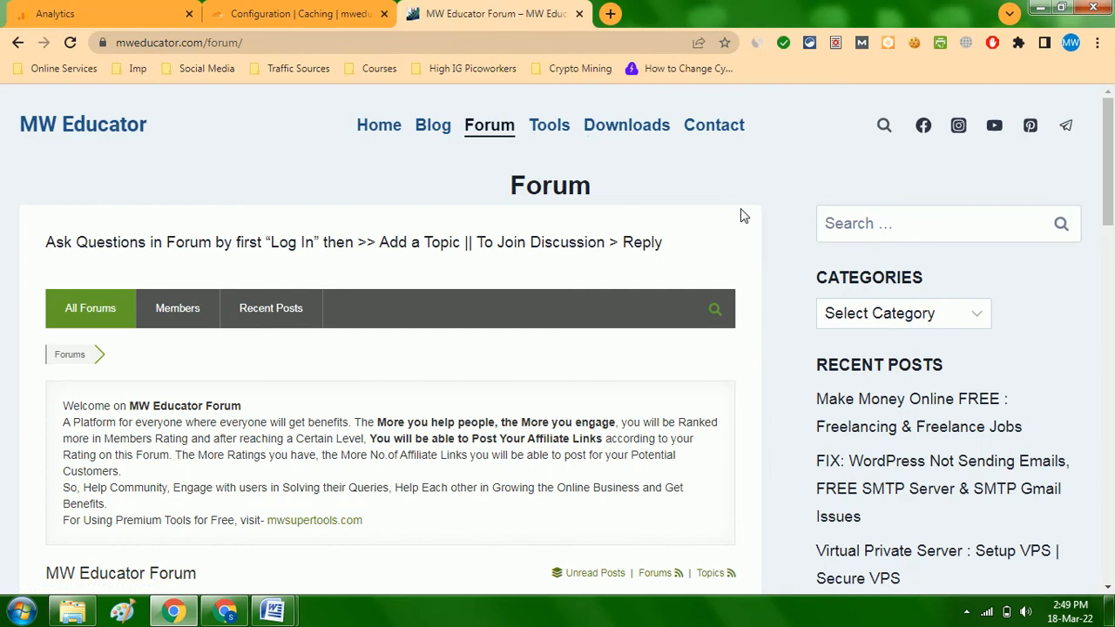
Step: Reload the MW Educator forum page and look through its list of forums and subforums
click(67, 50)
scroll(412, 314, down, 1)
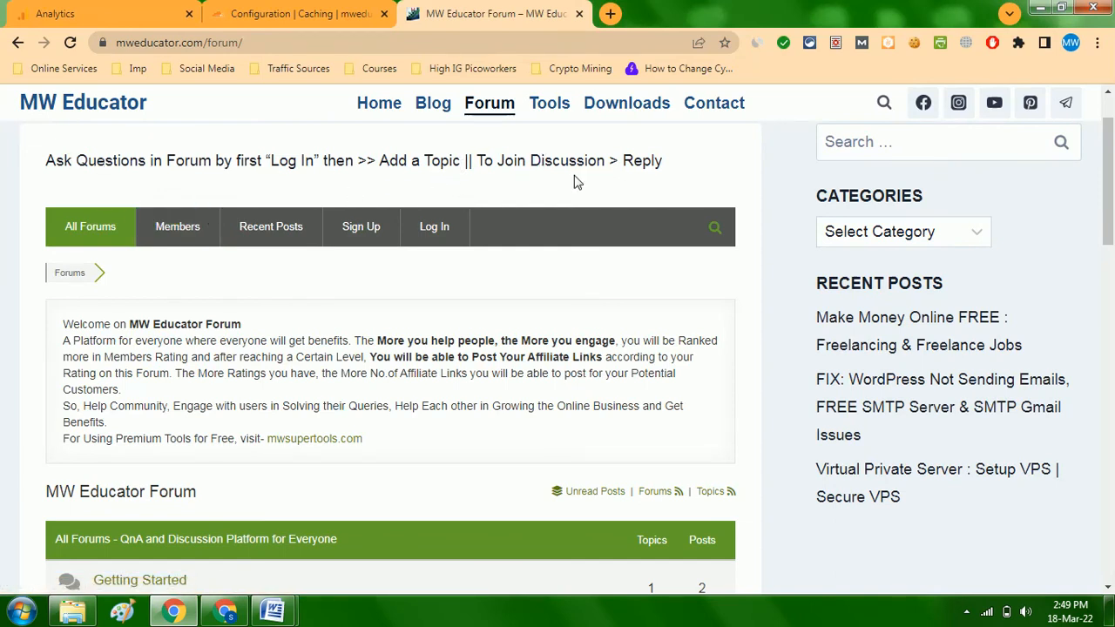
scroll(575, 177, down, 3)
scroll(575, 178, down, 4)
scroll(522, 183, up, 2)
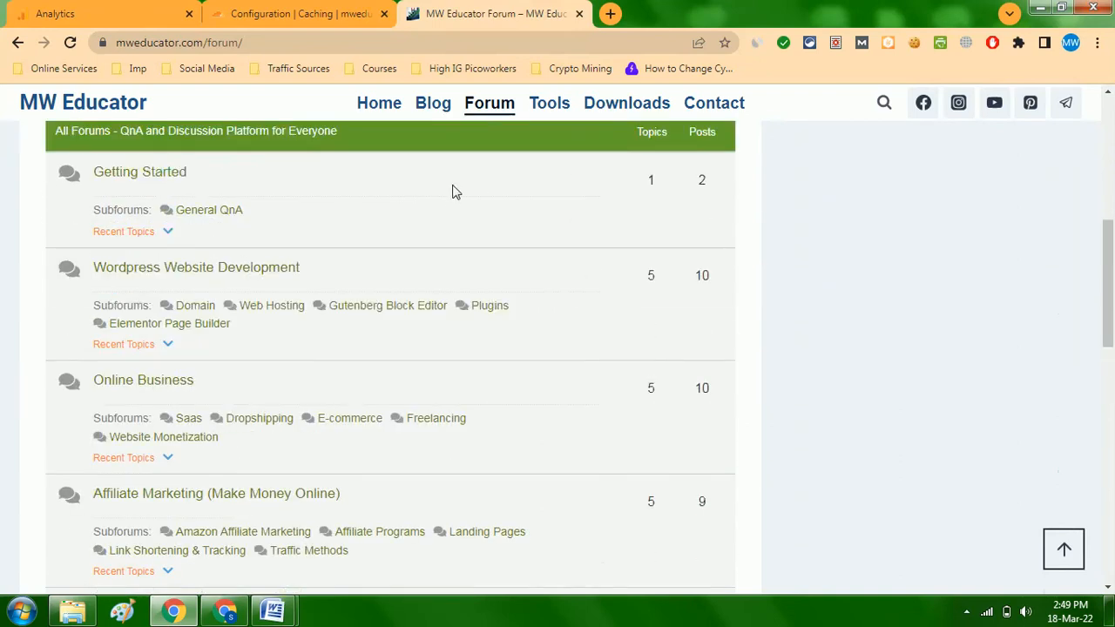
scroll(132, 187, down, 2)
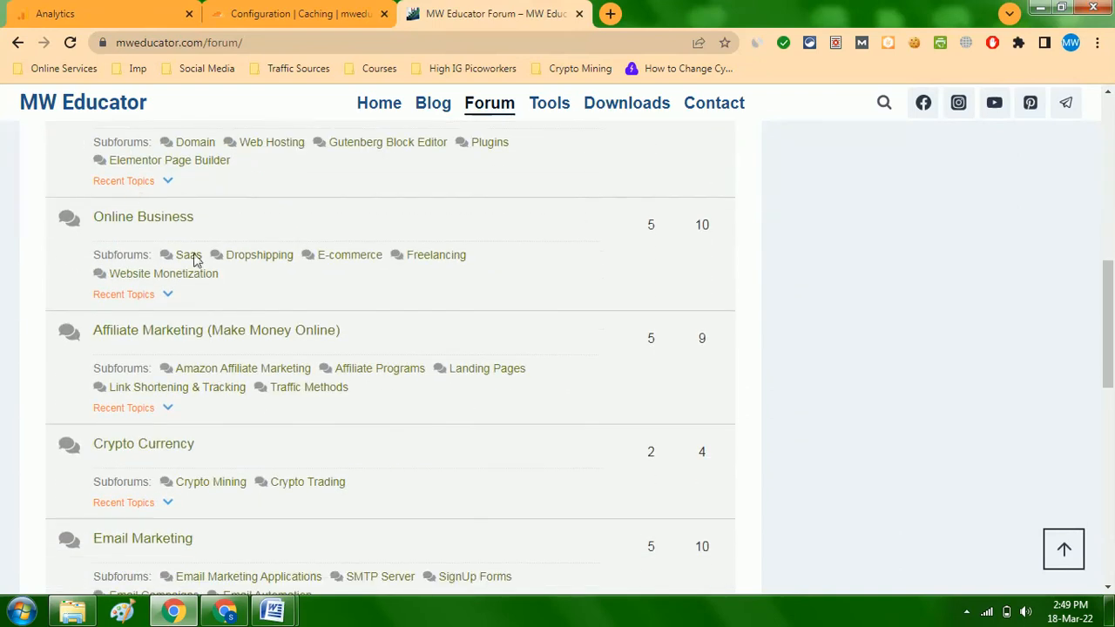
scroll(181, 411, up, 3)
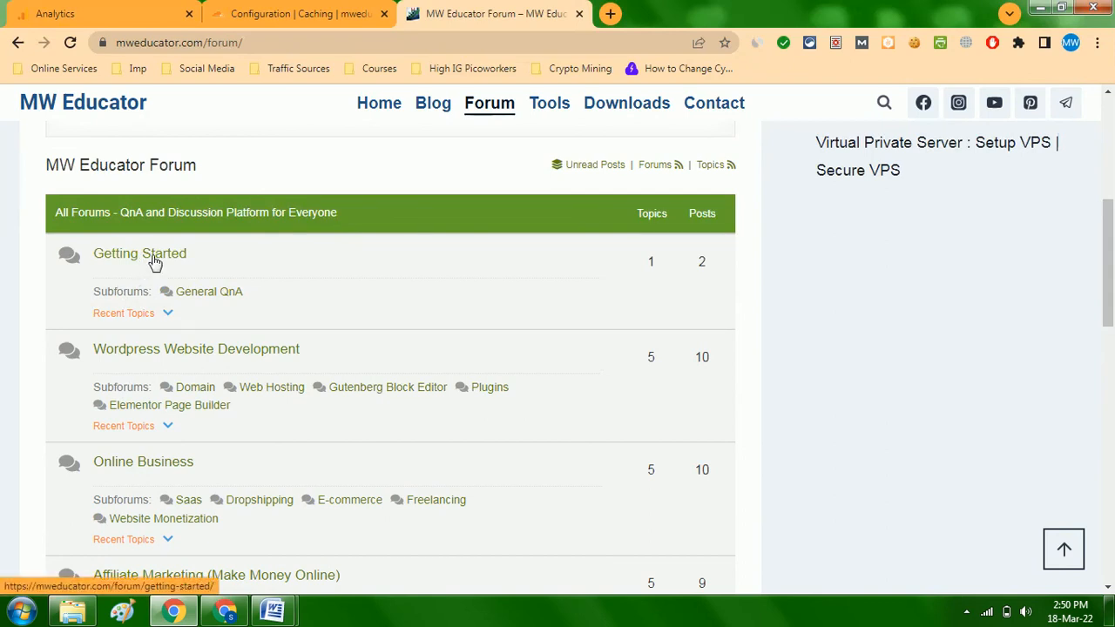
scroll(153, 261, up, 4)
scroll(460, 331, up, 1)
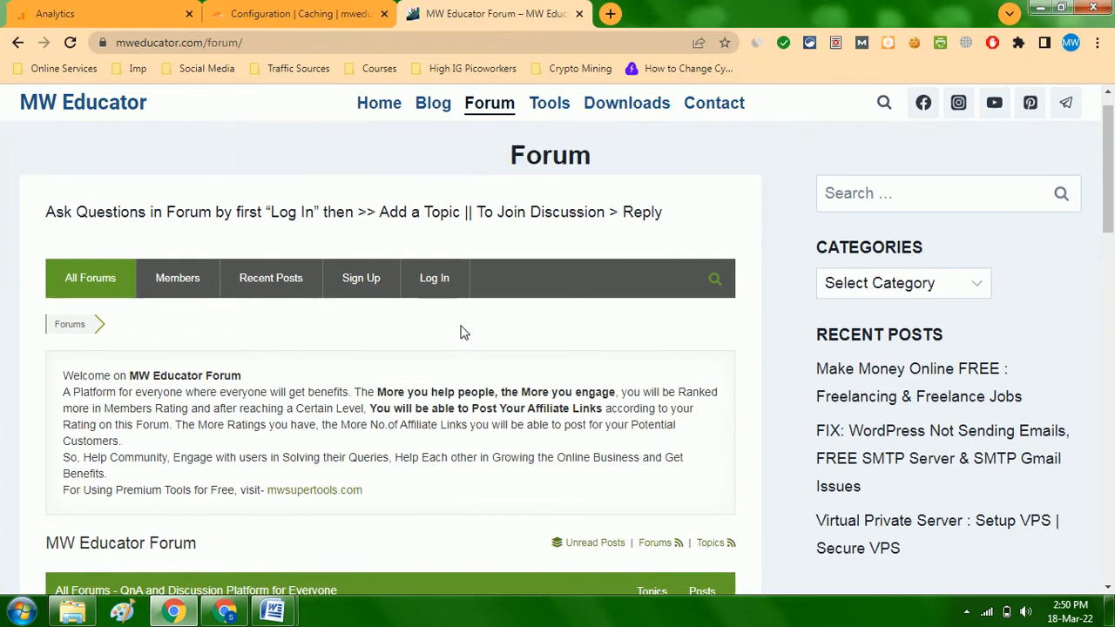